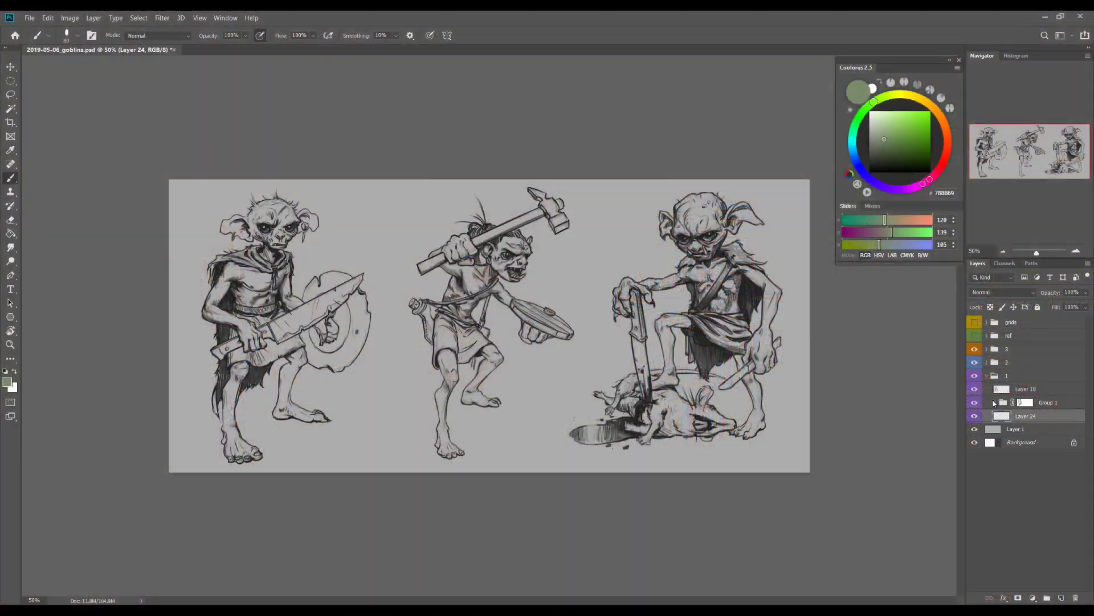
# Block in the left goblin's skin with muted green (RGB 105, 139, 111) on the layer beneath the line art
pyautogui.moveTo(219, 274)
pyautogui.mouseDown()
pyautogui.moveTo(257, 294)
pyautogui.moveTo(251, 339)
pyautogui.moveTo(274, 291)
pyautogui.moveTo(304, 306)
pyautogui.moveTo(283, 399)
pyautogui.mouseUp()
pyautogui.moveTo(240, 448)
pyautogui.mouseDown()
pyautogui.moveTo(228, 400)
pyautogui.moveTo(240, 369)
pyautogui.moveTo(236, 457)
pyautogui.moveTo(278, 245)
pyautogui.moveTo(309, 230)
pyautogui.moveTo(224, 233)
pyautogui.mouseUp()
pyautogui.press(']')
pyautogui.press(']')
pyautogui.scroll(3, 224, 232)
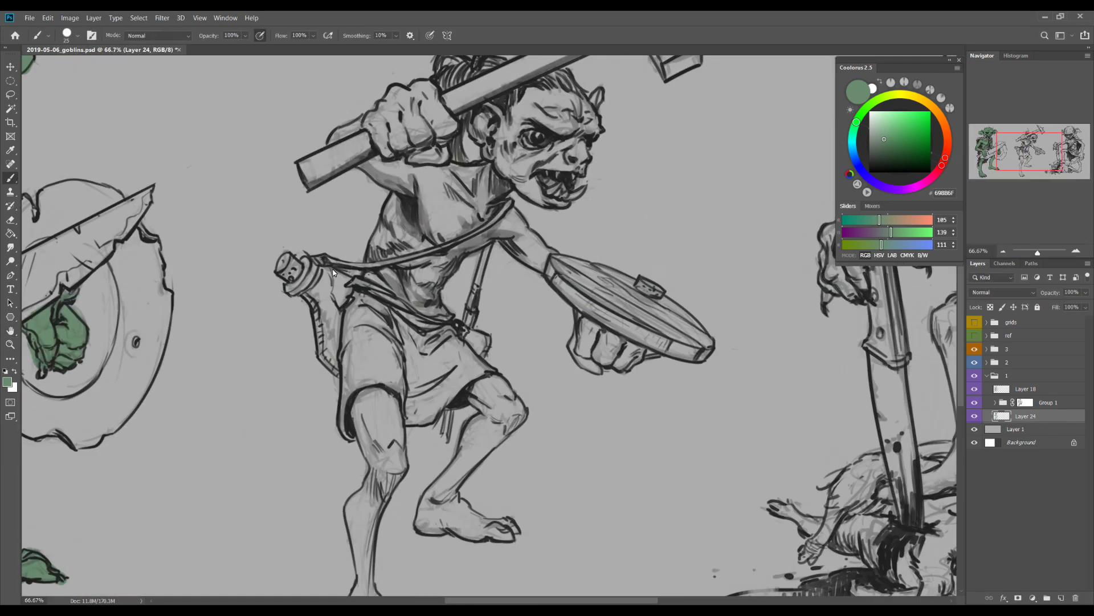
# Erase the green spill around the left goblin's head, ears and earring, and touch up the skin near the chest
pyautogui.press('e')
pyautogui.moveTo(258, 184); pyautogui.dragTo(318, 143)
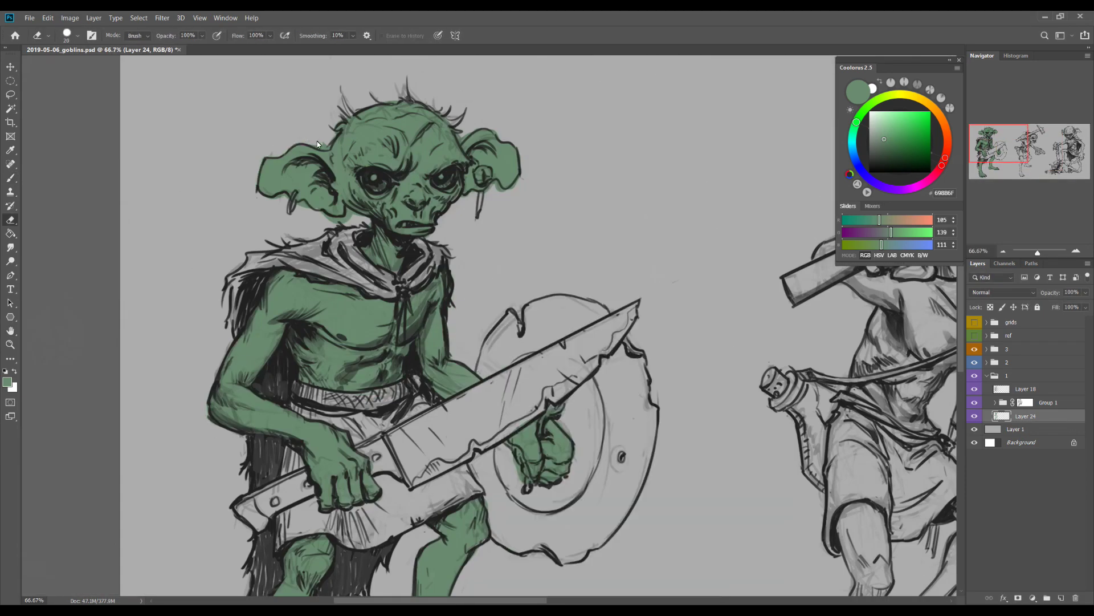
pyautogui.press('b')
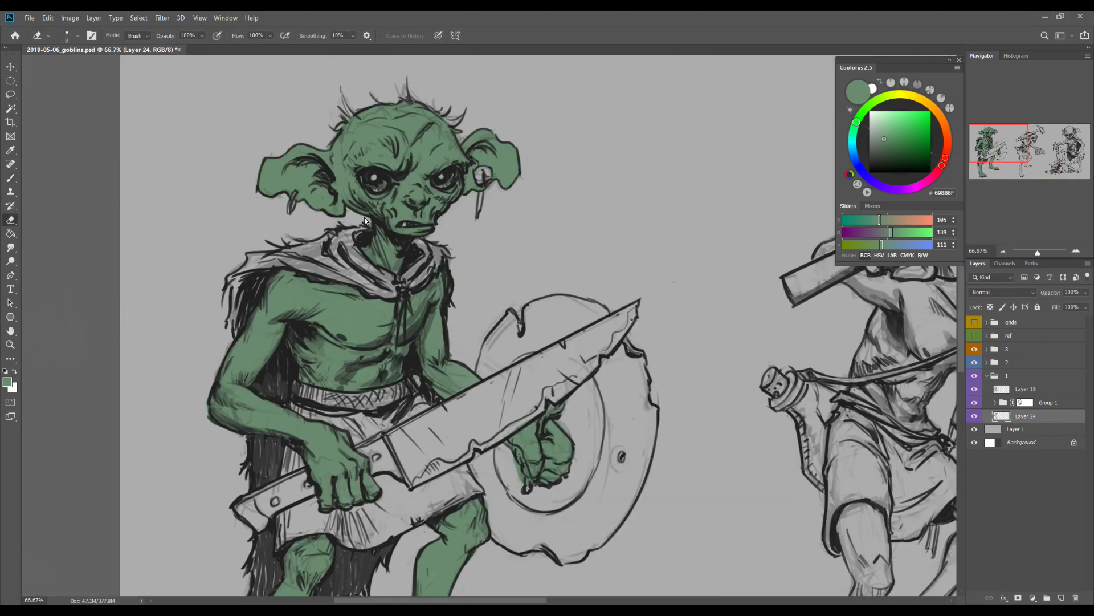
pyautogui.press('d')
pyautogui.moveTo(365, 301); pyautogui.dragTo(396, 307)
pyautogui.keyDown('alt'); pyautogui.click(399, 312); pyautogui.keyUp('alt')
# Erase the green that spills past the outlines of the left goblin's feet and toes
pyautogui.scroll(-6, 398, 348)
pyautogui.press('e')
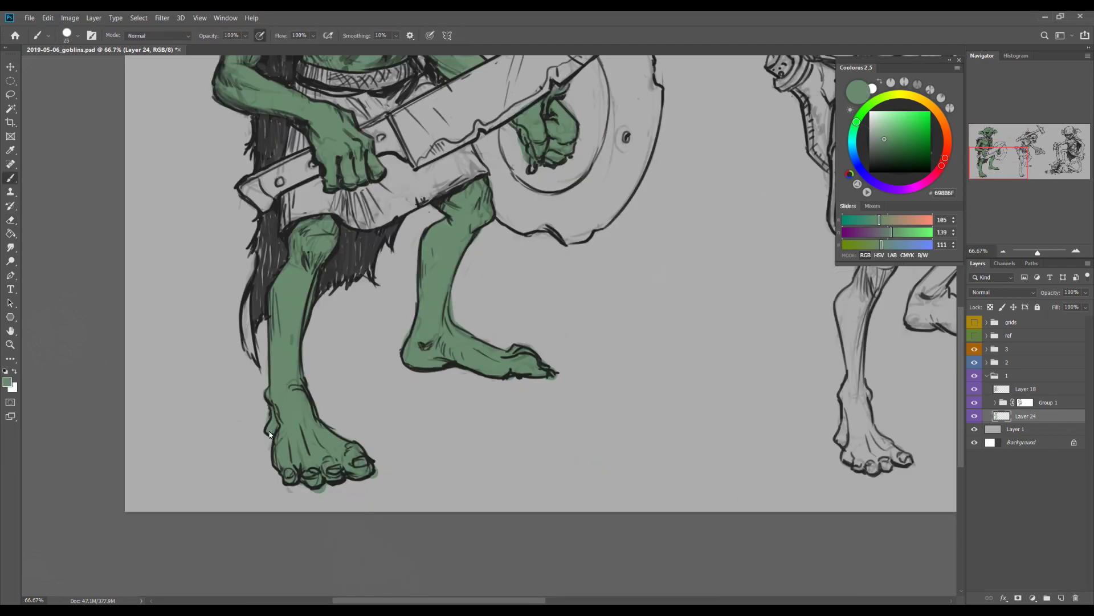
pyautogui.press('[')
pyautogui.scroll(6, 398, 385)
pyautogui.hscroll(3, 397, 386)
pyautogui.scroll(-2, 404, 418)
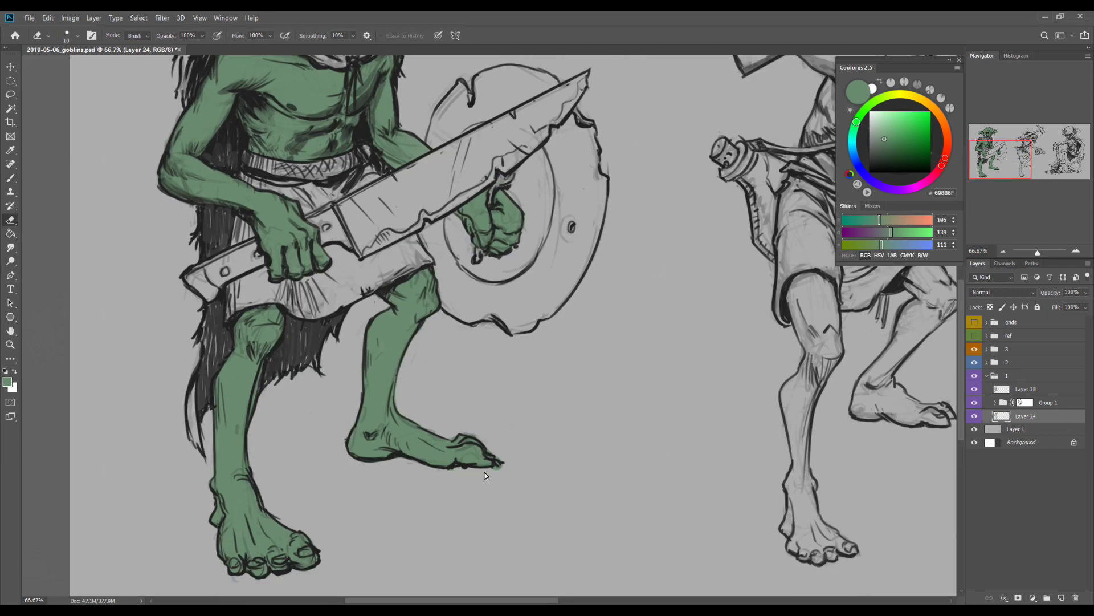
# Hide the green layer and block in the left goblin's whole silhouette, including sword and shield, in mid grey (RGB 117) on a new layer beneath
pyautogui.hotkey('ctrl', '0')
pyautogui.keyDown('ctrl'); pyautogui.click(1061, 598); pyautogui.keyUp('ctrl')
pyautogui.click(975, 415)
pyautogui.press('b')
pyautogui.keyDown('alt'); pyautogui.click(186, 237); pyautogui.keyUp('alt')
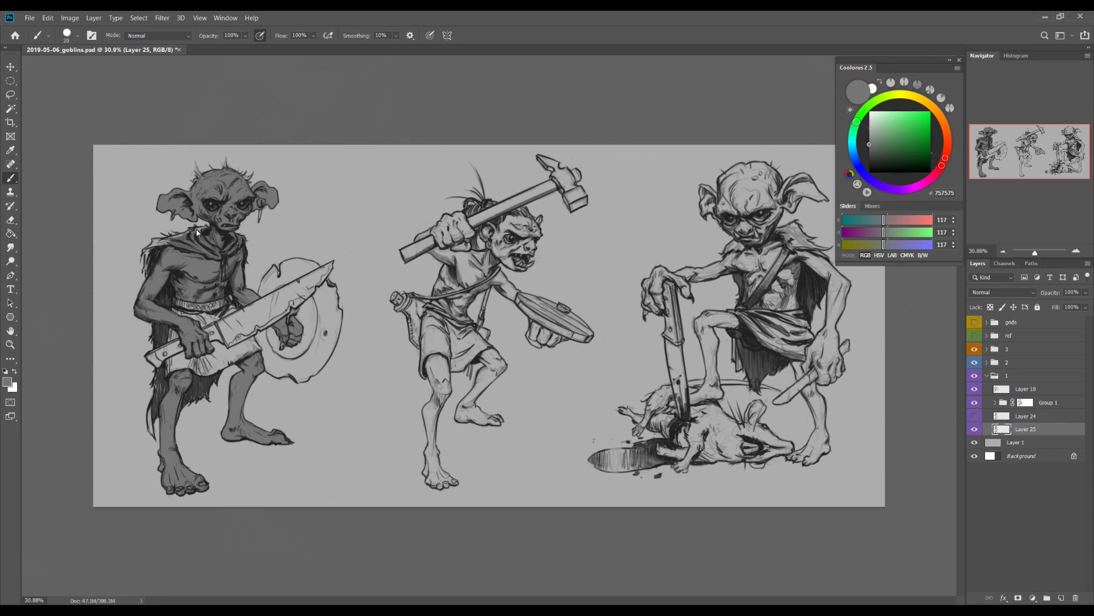
pyautogui.press(']')
pyautogui.press(']')
pyautogui.moveTo(171, 308); pyautogui.dragTo(245, 364)
pyautogui.moveTo(154, 376); pyautogui.dragTo(194, 404)
pyautogui.moveTo(228, 365)
pyautogui.mouseDown()
pyautogui.moveTo(292, 268)
pyautogui.moveTo(331, 371)
pyautogui.mouseUp()
pyautogui.moveTo(162, 285); pyautogui.dragTo(148, 364)
pyautogui.moveTo(325, 259); pyautogui.dragTo(336, 277)
# Erase the grey spill outside the outlines of the left goblin's upper figure and shield
pyautogui.scroll(5, 295, 282)
pyautogui.press('e')
pyautogui.moveTo(467, 165)
pyautogui.mouseDown()
pyautogui.moveTo(519, 187)
pyautogui.moveTo(367, 191)
pyautogui.mouseUp()
pyautogui.press('b')
pyautogui.scroll(-5, 373, 208)
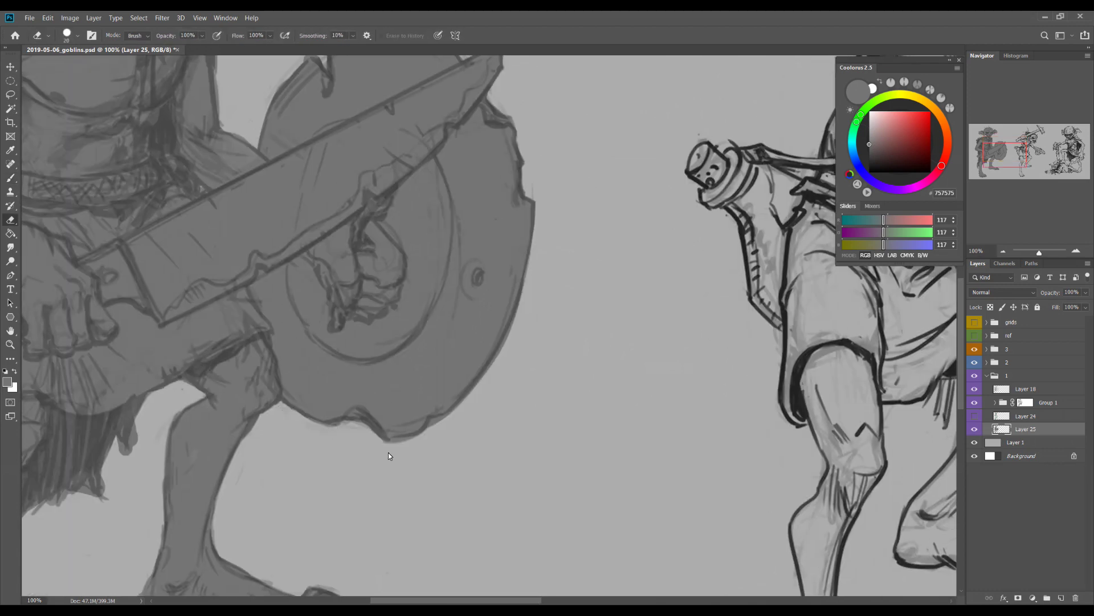
# Refine the grey silhouette's edge along the left goblin's legs, feet and upper body with a smaller brush
pyautogui.hscroll(-5, 533, 377)
pyautogui.press('[')
pyautogui.press('[')
pyautogui.press('[')
pyautogui.scroll(-2, 533, 377)
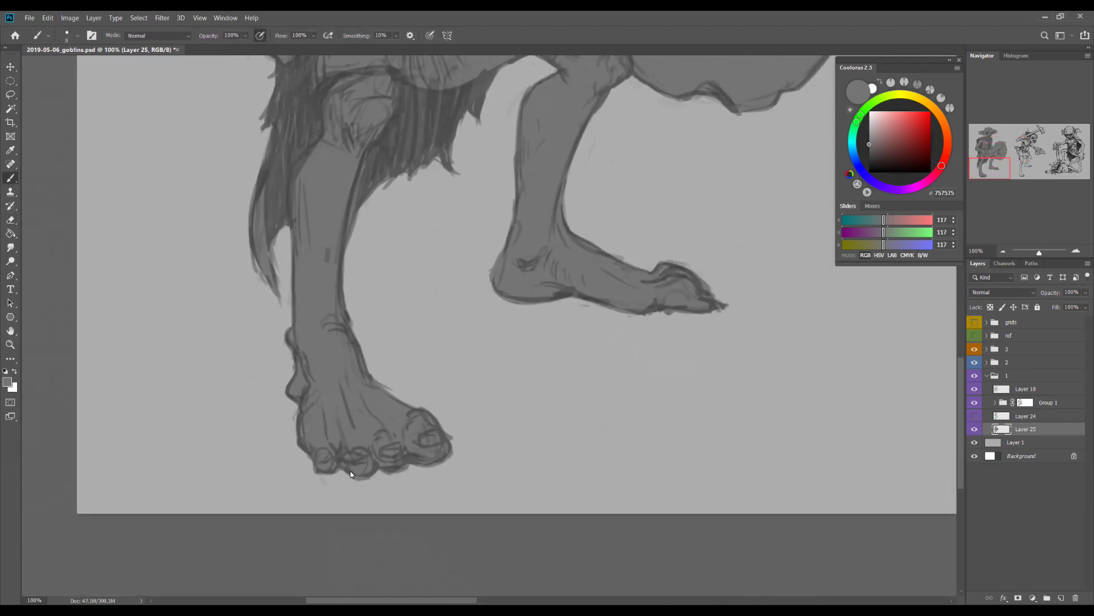
pyautogui.scroll(6, 610, 272)
pyautogui.press('[')
pyautogui.press('[')
pyautogui.press('[')
pyautogui.scroll(6, 609, 272)
pyautogui.hscroll(-2, 570, 314)
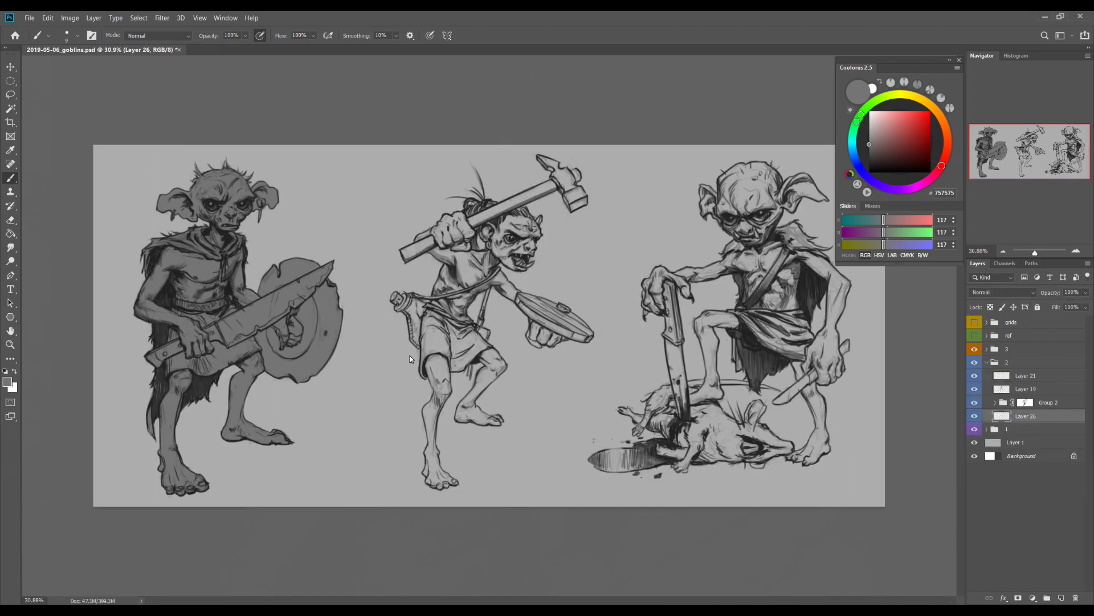
# Block in the middle goblin with hammer, shield and legs in mid grey on the bottom layer of group 2
pyautogui.press(']')
pyautogui.press(']')
pyautogui.press(']')
pyautogui.press(']')
pyautogui.press(']')
pyautogui.press(']')
pyautogui.press(']')
pyautogui.press(']')
pyautogui.moveTo(410, 359)
pyautogui.mouseDown()
pyautogui.moveTo(464, 301)
pyautogui.moveTo(477, 337)
pyautogui.moveTo(524, 293)
pyautogui.moveTo(554, 344)
pyautogui.moveTo(471, 260)
pyautogui.moveTo(461, 231)
pyautogui.moveTo(562, 186)
pyautogui.moveTo(503, 255)
pyautogui.mouseUp()
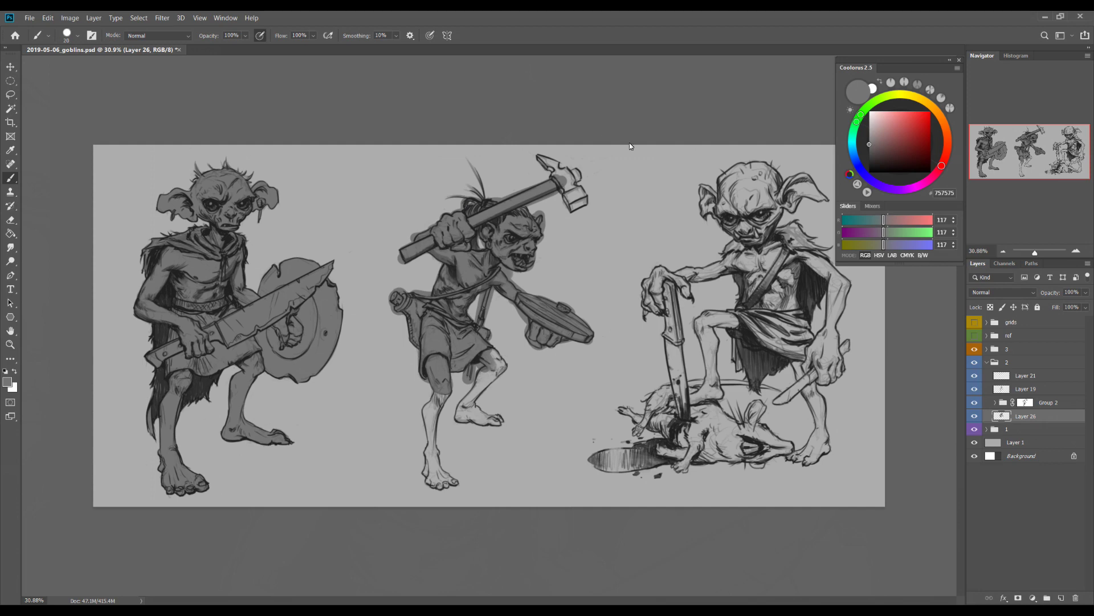
pyautogui.moveTo(570, 165); pyautogui.dragTo(576, 194)
pyautogui.moveTo(433, 399)
pyautogui.mouseDown()
pyautogui.moveTo(480, 420)
pyautogui.moveTo(422, 459)
pyautogui.mouseUp()
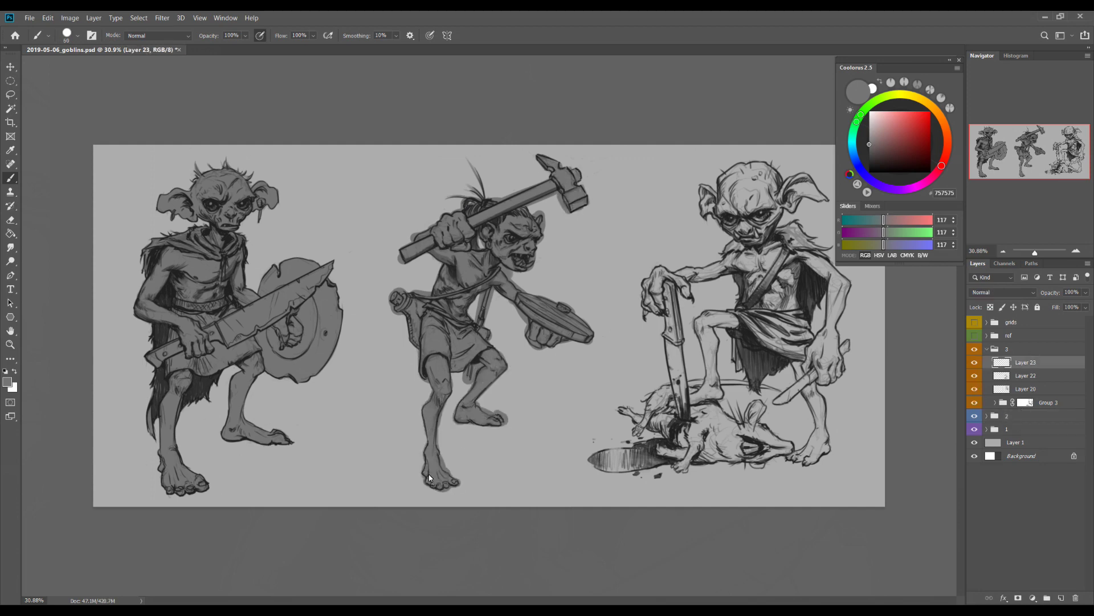
# Block in the right goblin, his blades, the dead rat and the blood pool in mid grey on a new layer beneath group 3
pyautogui.hotkey('ctrl', 'shift', 'alt', 'n')
pyautogui.press(']')
pyautogui.press(']')
pyautogui.press(']')
pyautogui.press(']')
pyautogui.press(']')
pyautogui.press(']')
pyautogui.moveTo(713, 171)
pyautogui.mouseDown()
pyautogui.moveTo(798, 228)
pyautogui.moveTo(734, 318)
pyautogui.moveTo(787, 365)
pyautogui.moveTo(824, 268)
pyautogui.moveTo(810, 456)
pyautogui.moveTo(615, 456)
pyautogui.moveTo(792, 411)
pyautogui.moveTo(741, 249)
pyautogui.mouseUp()
pyautogui.press('[')
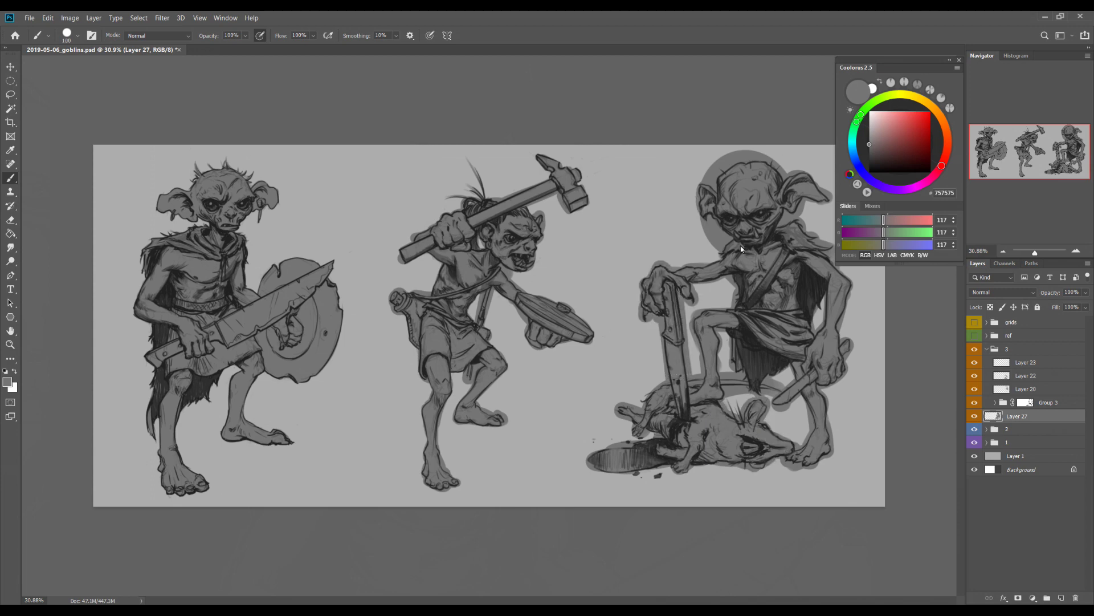
# Erase the grey spill around the right goblin's head, ears, shoulder and outer arm
pyautogui.press('e')
pyautogui.scroll(2, 741, 249)
pyautogui.moveTo(630, 275); pyautogui.dragTo(667, 208)
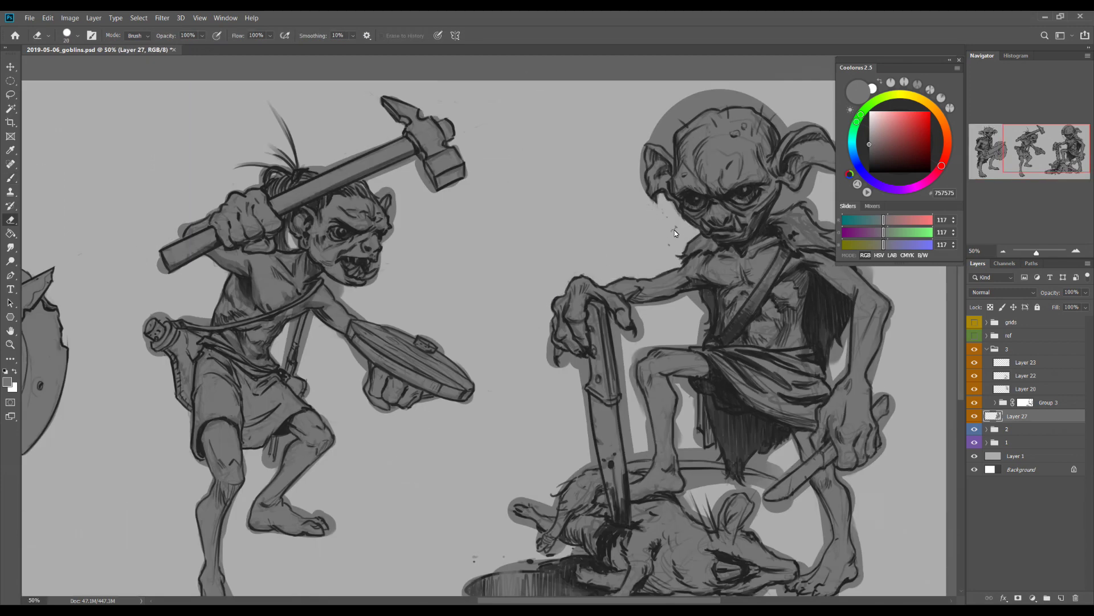
pyautogui.press('[')
pyautogui.moveTo(776, 111); pyautogui.dragTo(613, 141)
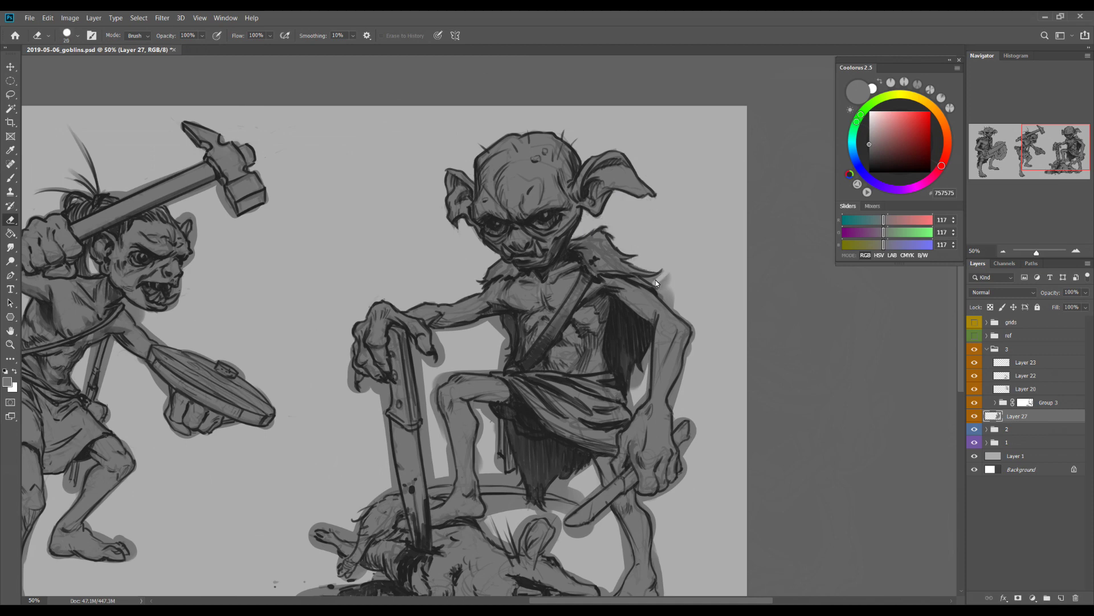
pyautogui.moveTo(680, 313); pyautogui.dragTo(669, 259)
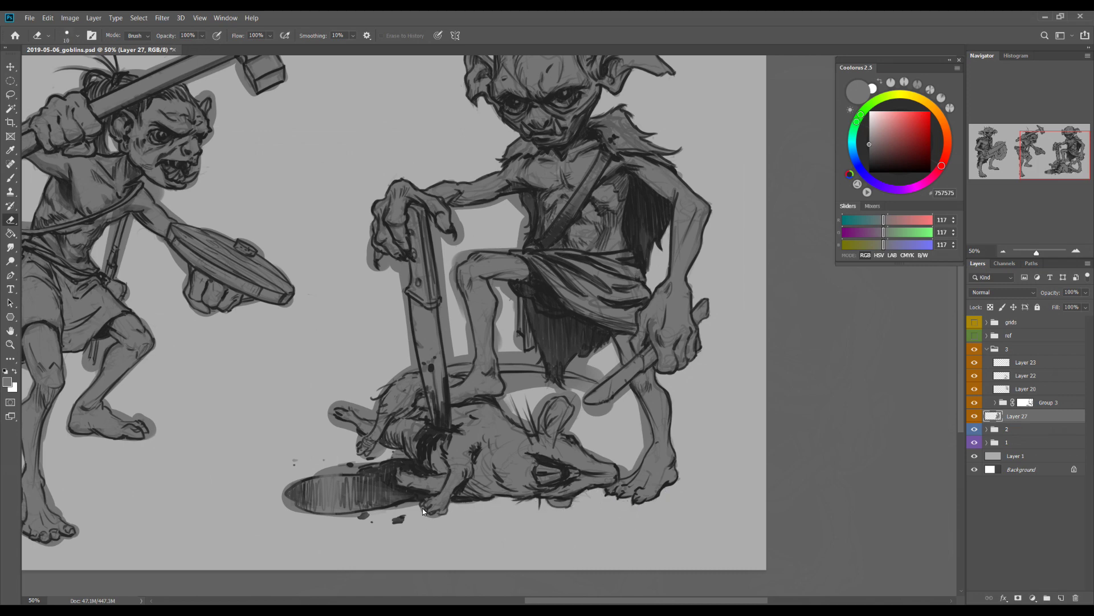
# Erase the grey spill around the blood pool, rat and upright blade, and in the gaps beside the right goblin's arm and legs
pyautogui.moveTo(289, 489)
pyautogui.mouseDown()
pyautogui.moveTo(314, 476)
pyautogui.moveTo(357, 474)
pyautogui.mouseUp()
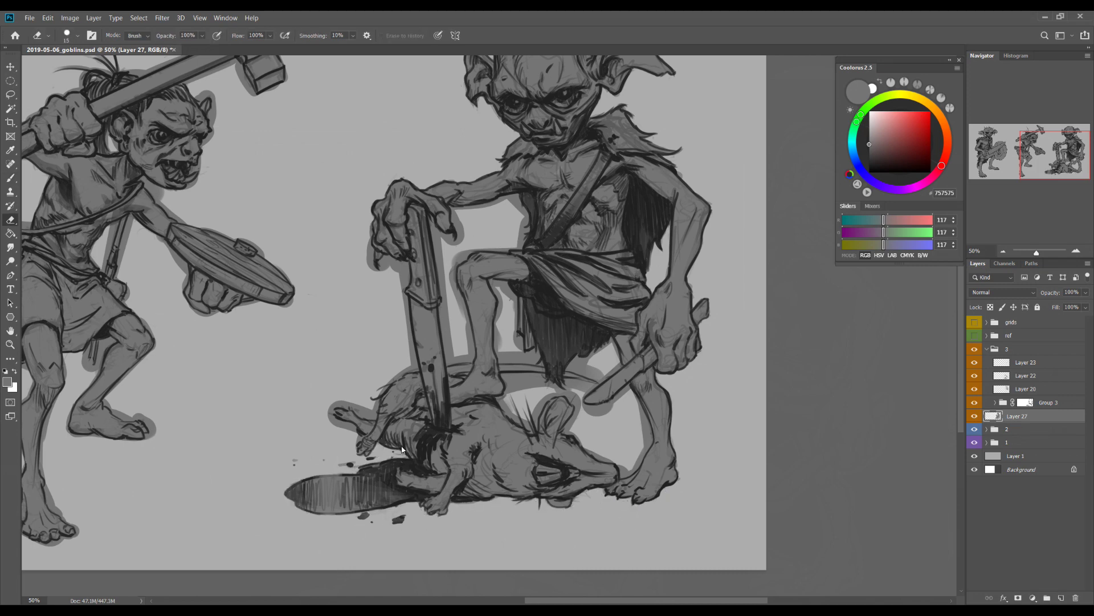
pyautogui.moveTo(376, 413); pyautogui.dragTo(412, 325)
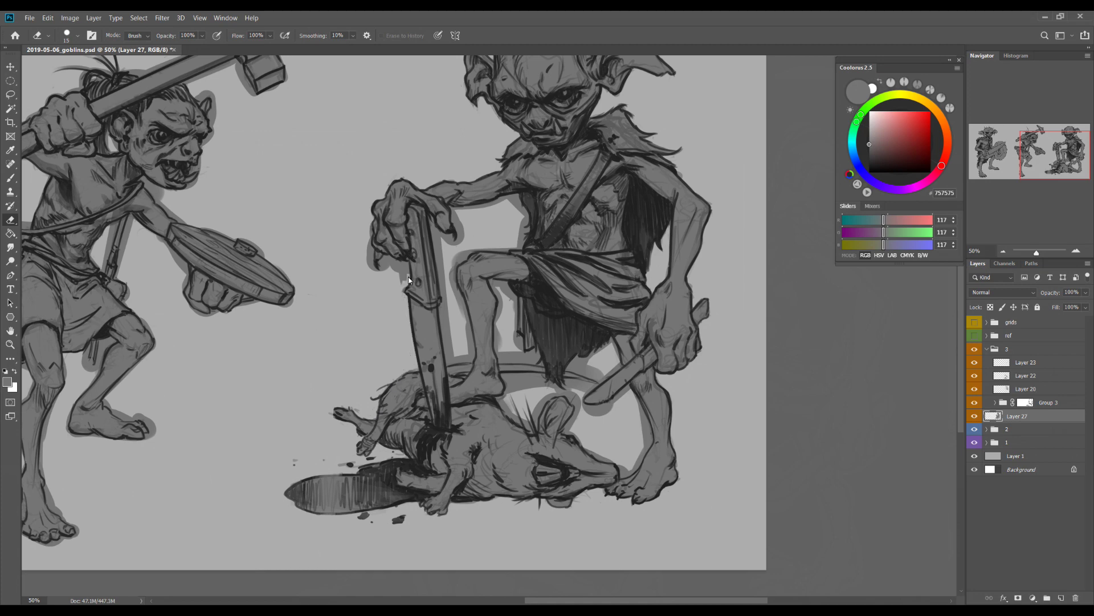
pyautogui.moveTo(500, 202); pyautogui.dragTo(425, 279)
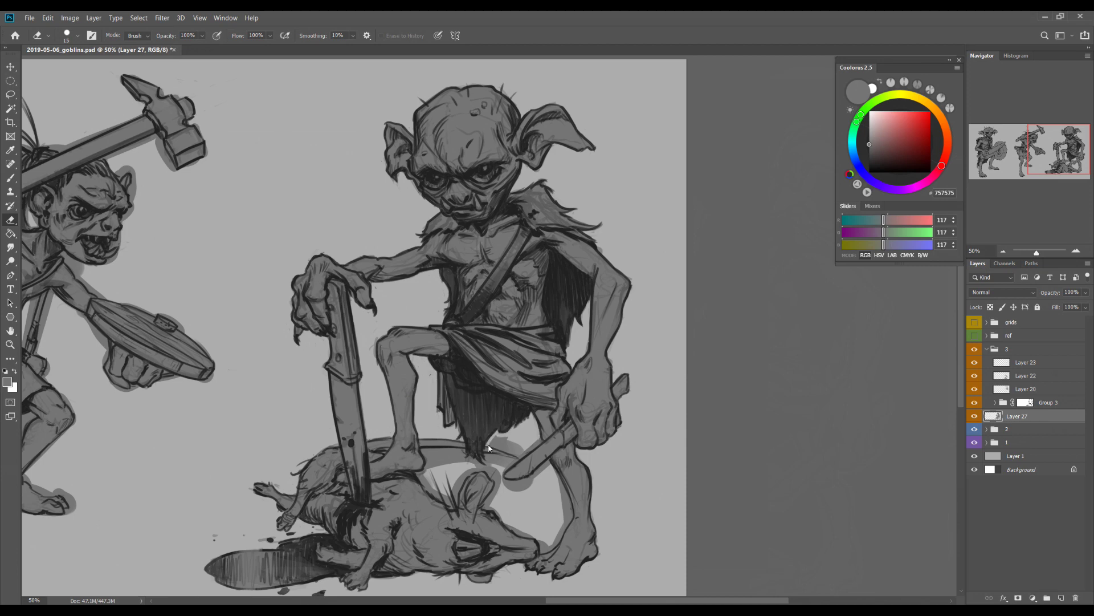
pyautogui.moveTo(424, 456)
pyautogui.mouseDown()
pyautogui.moveTo(454, 505)
pyautogui.moveTo(468, 474)
pyautogui.mouseUp()
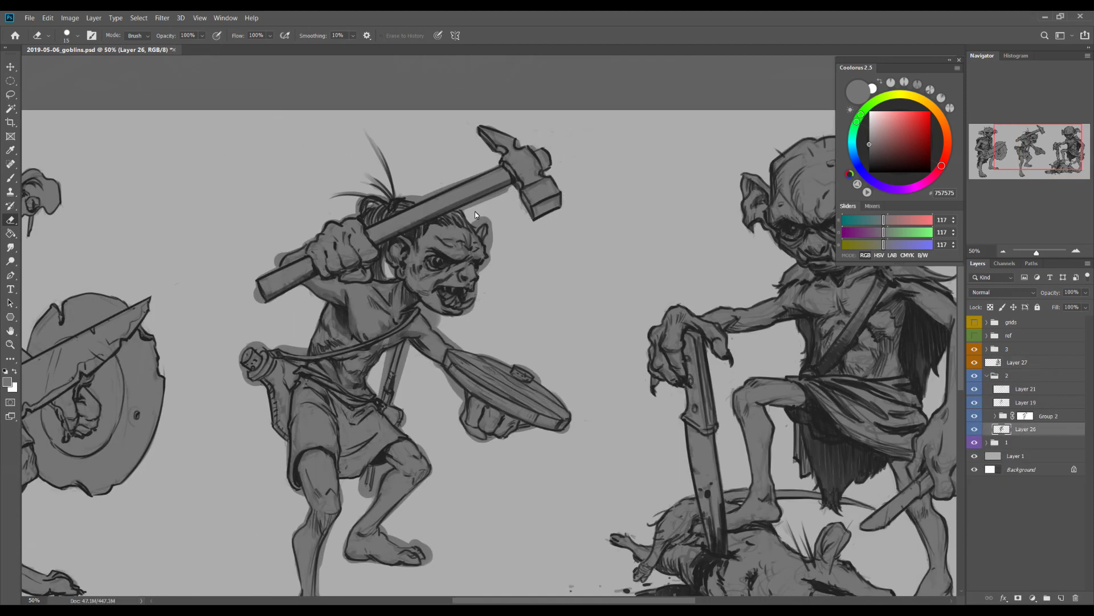
# Erase the grey spill around the middle goblin's hammer and raised arm on the silhouette layer in group 2
pyautogui.press('[')
pyautogui.press('[')
pyautogui.press('[')
pyautogui.moveTo(307, 349); pyautogui.dragTo(266, 341)
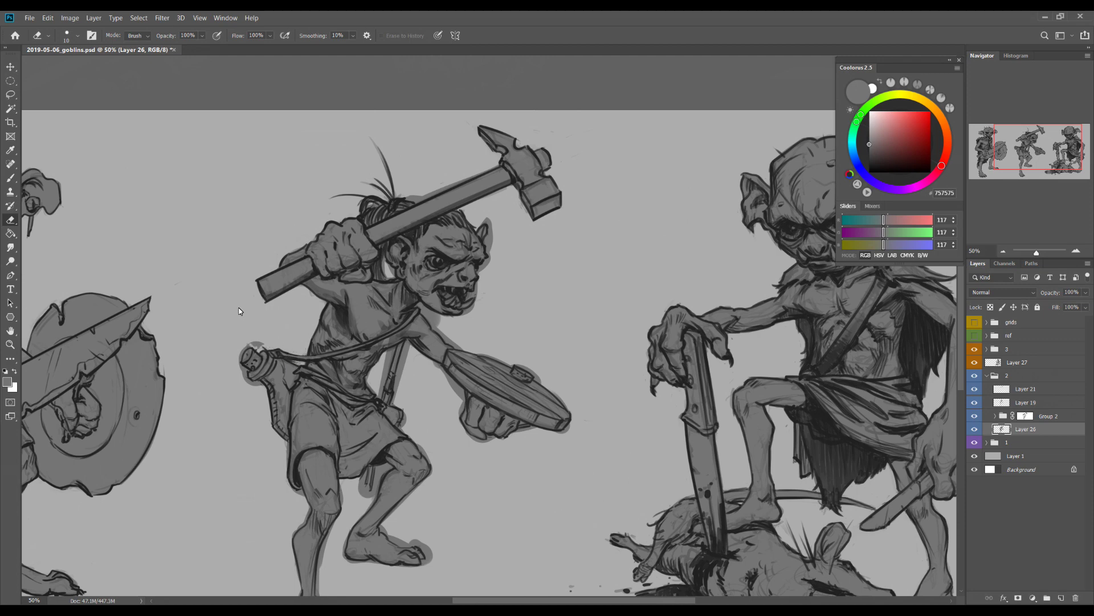
# Erase the grey spill around the middle goblin's legs, feet and hanging straps
pyautogui.scroll(-3, 292, 553)
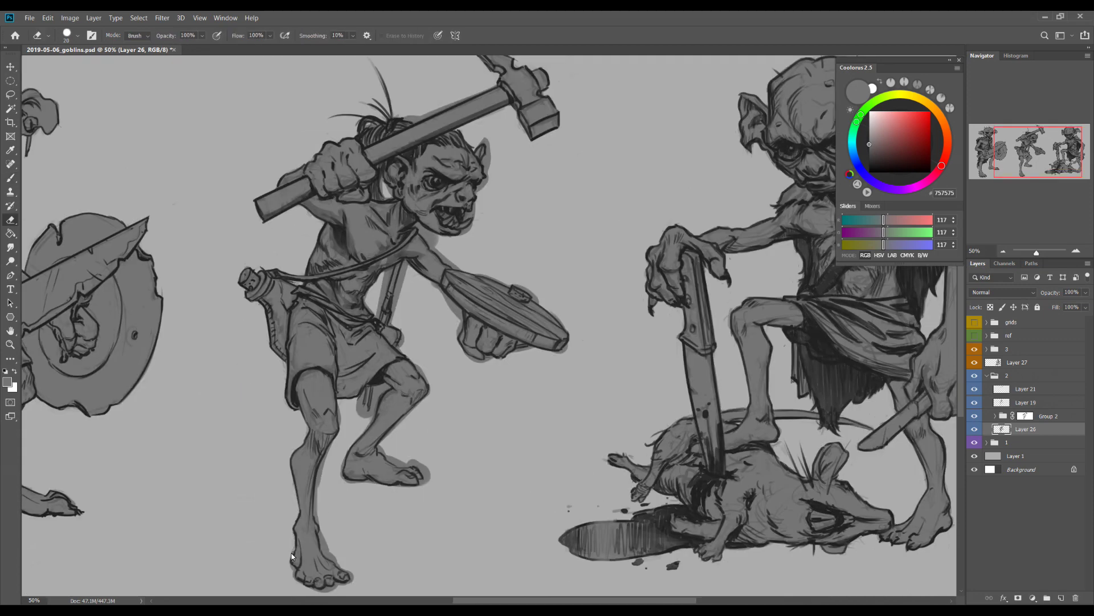
pyautogui.moveTo(364, 419); pyautogui.dragTo(374, 399)
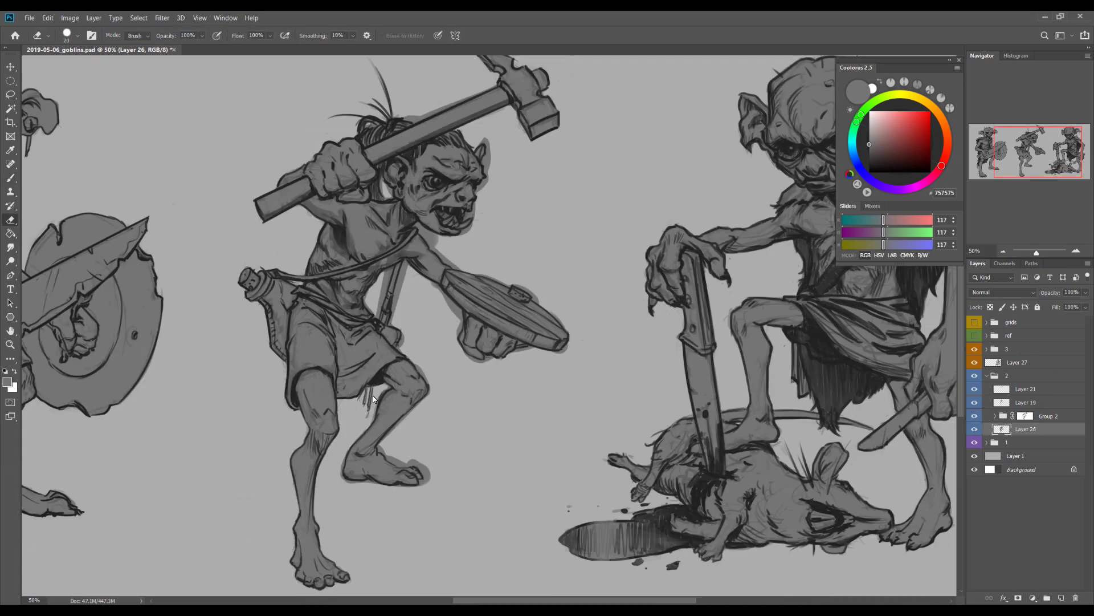
pyautogui.press('[')
pyautogui.press('[')
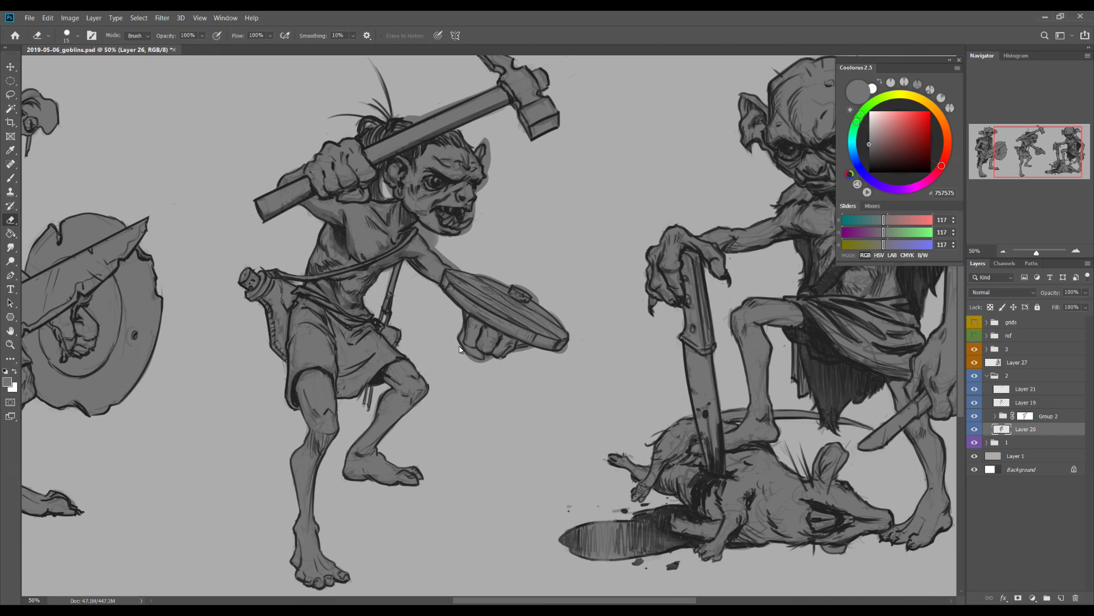
# Erase the remaining grey around the middle goblin's shield hand, face and hair with finer eraser sizes
pyautogui.press('[')
pyautogui.press('[')
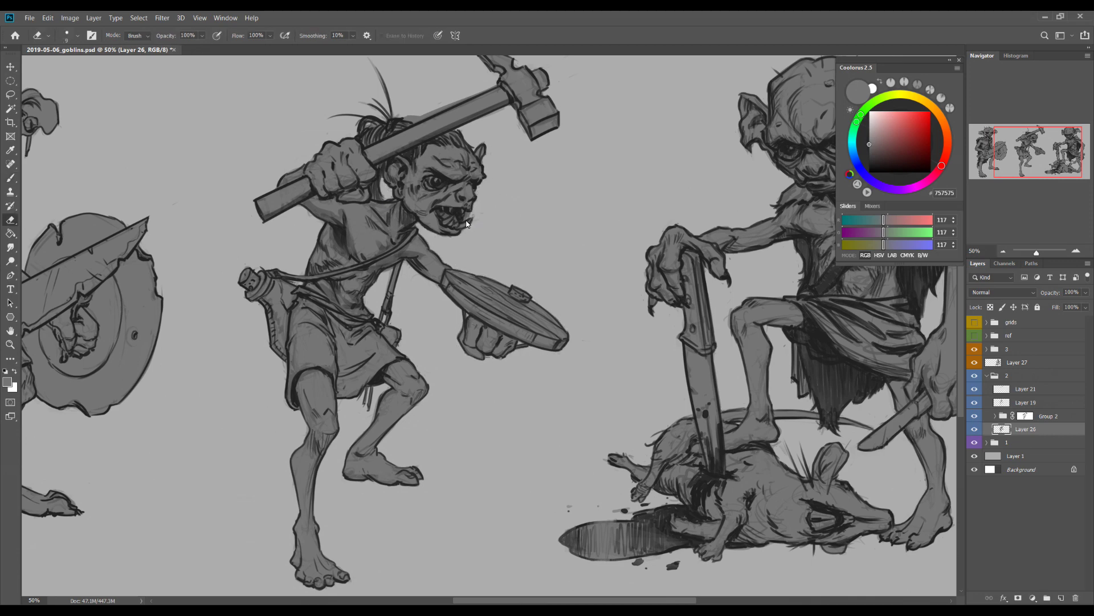
pyautogui.press(']')
pyautogui.press(']')
pyautogui.moveTo(408, 124); pyautogui.dragTo(369, 210)
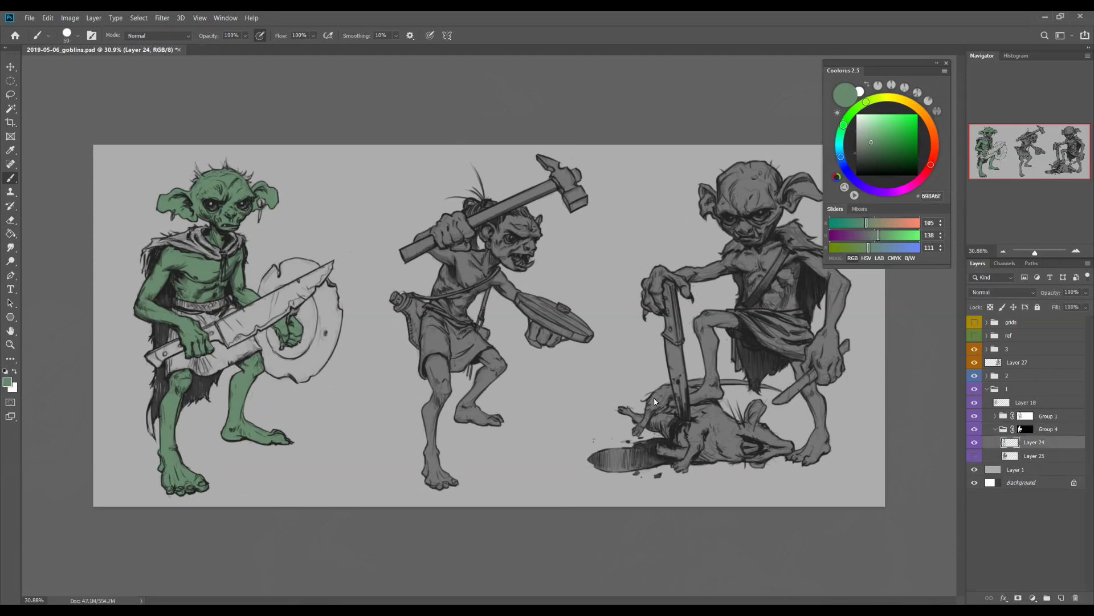
# Paint the left goblin's cloak dark brown (RGB 95, 84, 83) on a new layer above the green skin
pyautogui.keyDown('alt'); pyautogui.click(184, 243); pyautogui.keyUp('alt')
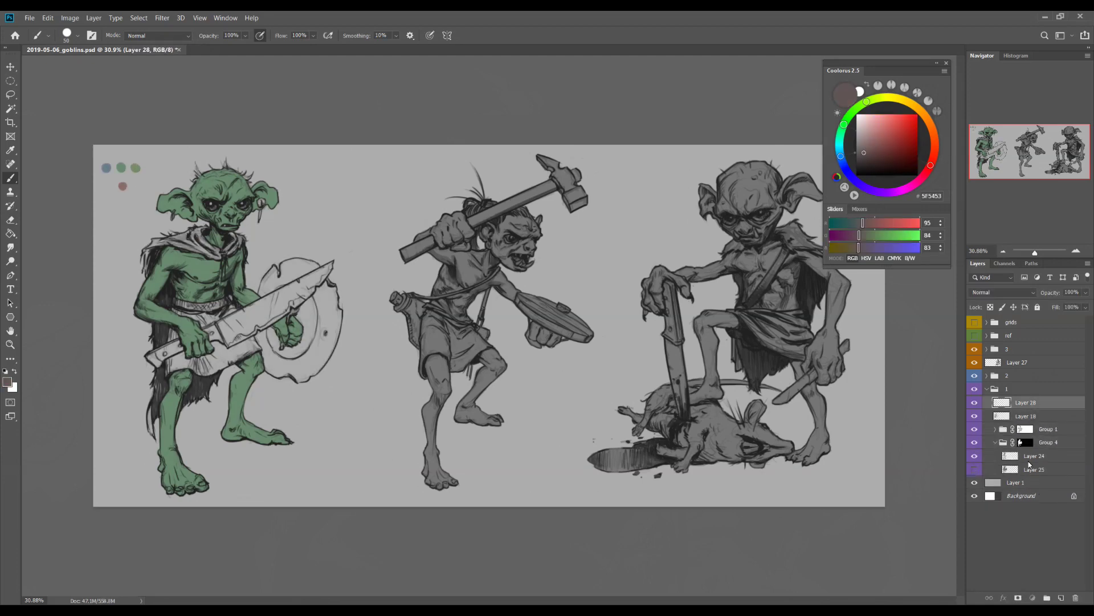
pyautogui.hotkey('ctrl', 'shift', 'alt', 'n')
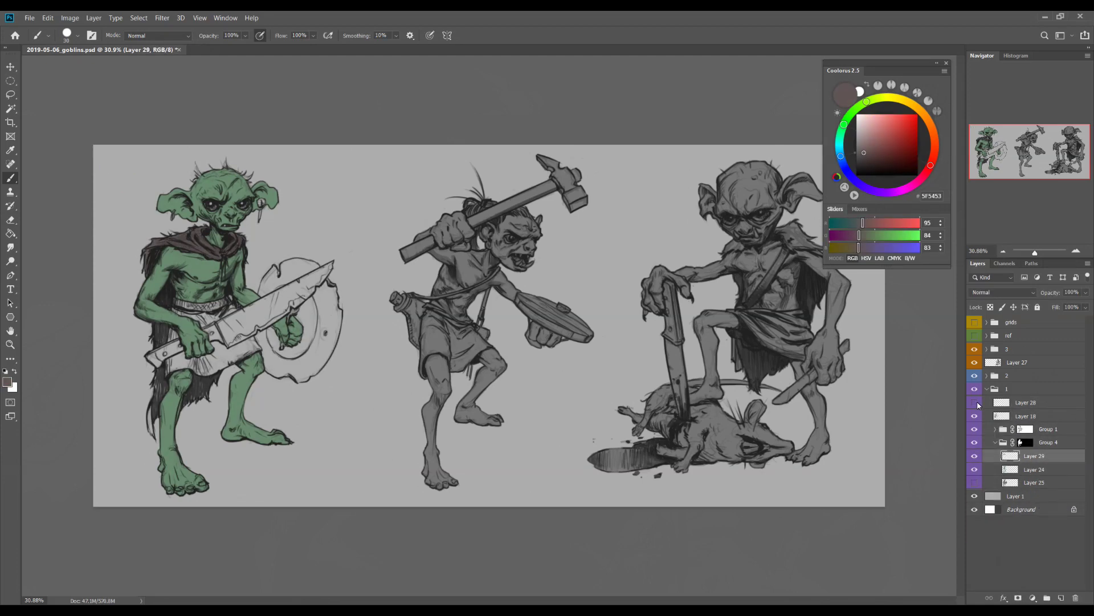
pyautogui.press('[')
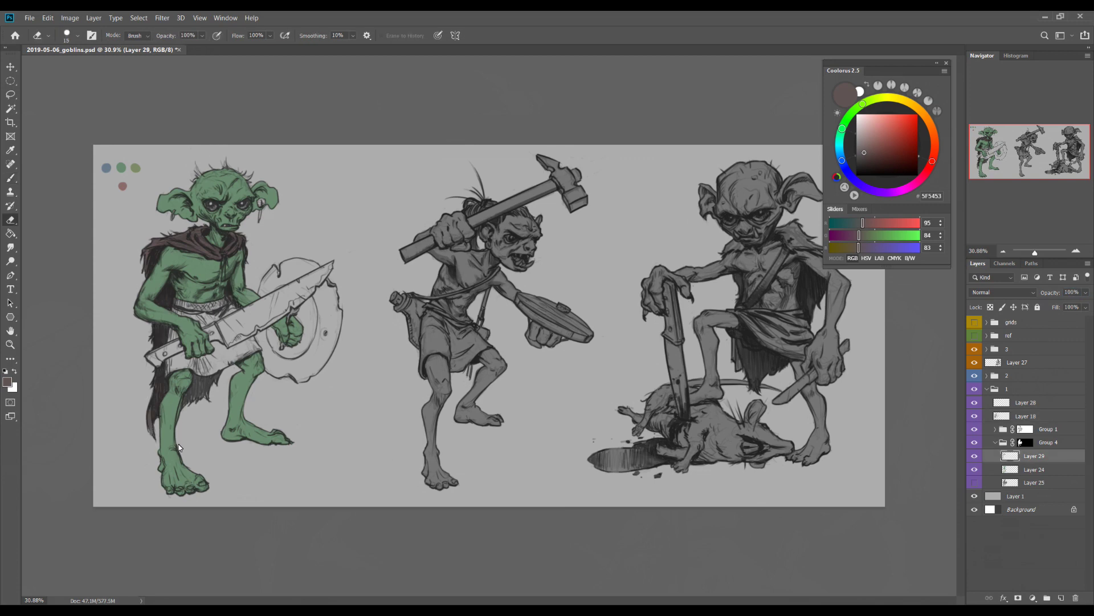
# Block in the left goblin's loincloth with a lighter pinkish grey (RGB 148, 136, 135) on a new layer
pyautogui.press(']')
pyautogui.press(']')
pyautogui.press(']')
pyautogui.click(862, 140)
pyautogui.hotkey('ctrl', 'shift', 'alt', 'n')
pyautogui.moveTo(174, 339)
pyautogui.mouseDown()
pyautogui.moveTo(214, 316)
pyautogui.moveTo(217, 363)
pyautogui.moveTo(238, 323)
pyautogui.mouseUp()
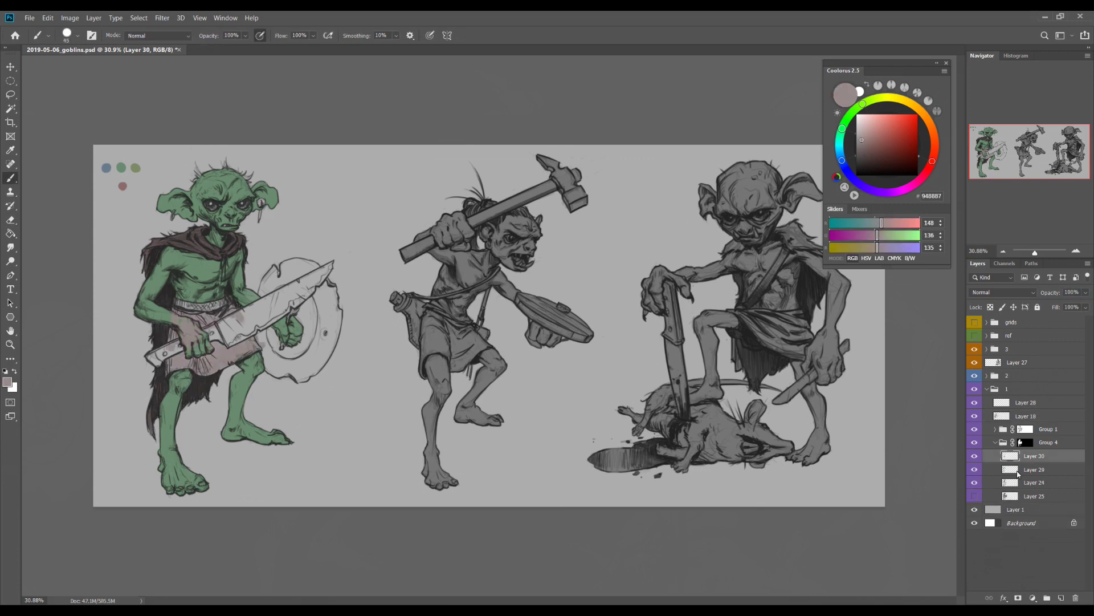
# Erase the loincloth colour's spill and move the cloak layer beneath the green skin layer
pyautogui.press('e')
pyautogui.moveTo(1035, 470); pyautogui.dragTo(1034, 489)
pyautogui.click(1035, 455)
# Paint the left goblin's shield and sword blade in blue-grey (RGB 130, 135, 137) on a new layer above the loincloth
pyautogui.press('b')
pyautogui.hotkey('ctrl', 'shift', 'alt', 'n')
pyautogui.keyDown('alt'); pyautogui.click(809, 159); pyautogui.keyUp('alt')
pyautogui.moveTo(239, 320)
pyautogui.mouseDown()
pyautogui.moveTo(319, 271)
pyautogui.moveTo(336, 342)
pyautogui.mouseUp()
pyautogui.moveTo(226, 348)
pyautogui.mouseDown()
pyautogui.moveTo(262, 319)
pyautogui.moveTo(293, 354)
pyautogui.moveTo(274, 333)
pyautogui.mouseUp()
pyautogui.press(']')
pyautogui.press(']')
pyautogui.press(']')
pyautogui.press(']')
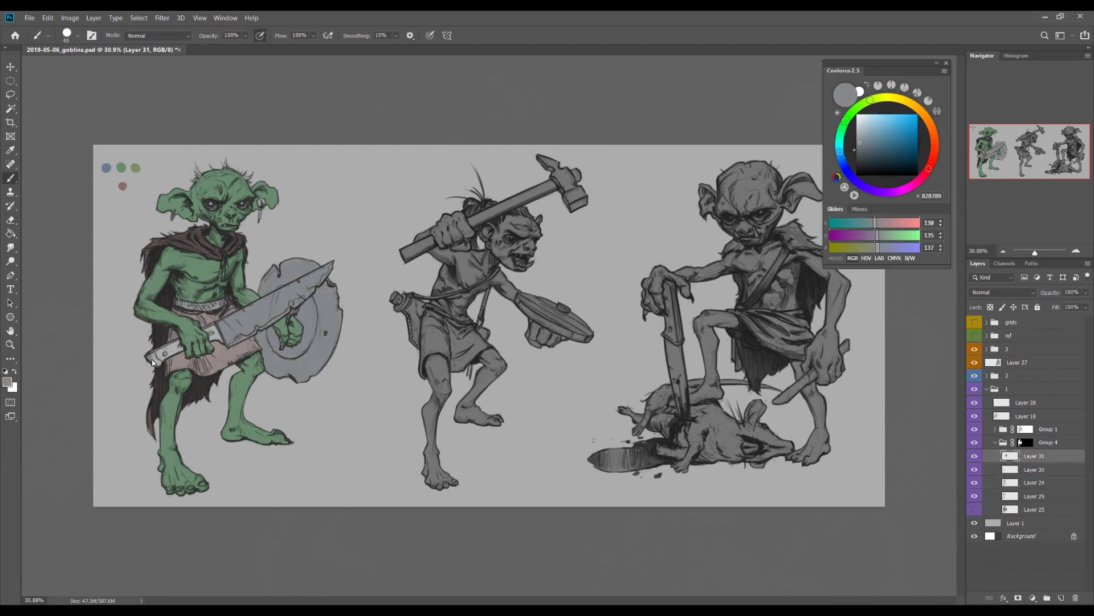
# Paint the left goblin's belt and sword handle in very dark brown (RGB 75, 66, 66) on a new layer
pyautogui.hotkey('ctrl', 'shift', 'alt', 'n')
pyautogui.keyDown('alt'); pyautogui.click(200, 302); pyautogui.keyUp('alt')
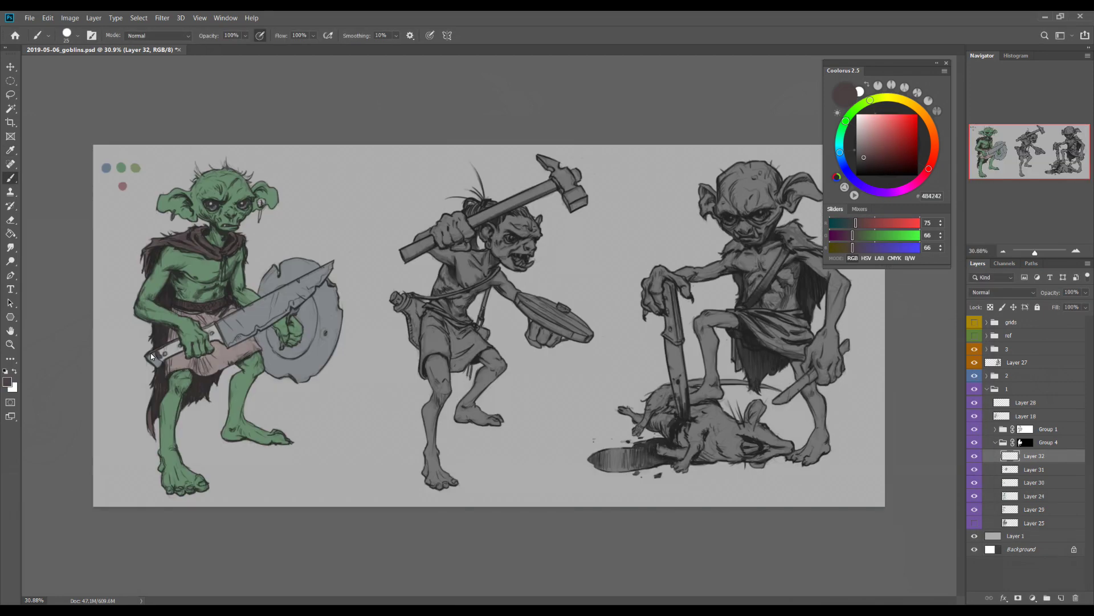
# Hide the line art and fill the gaps in the cloak with its own sampled brown on the cloak layer
pyautogui.click(975, 416)
pyautogui.click(1034, 509)
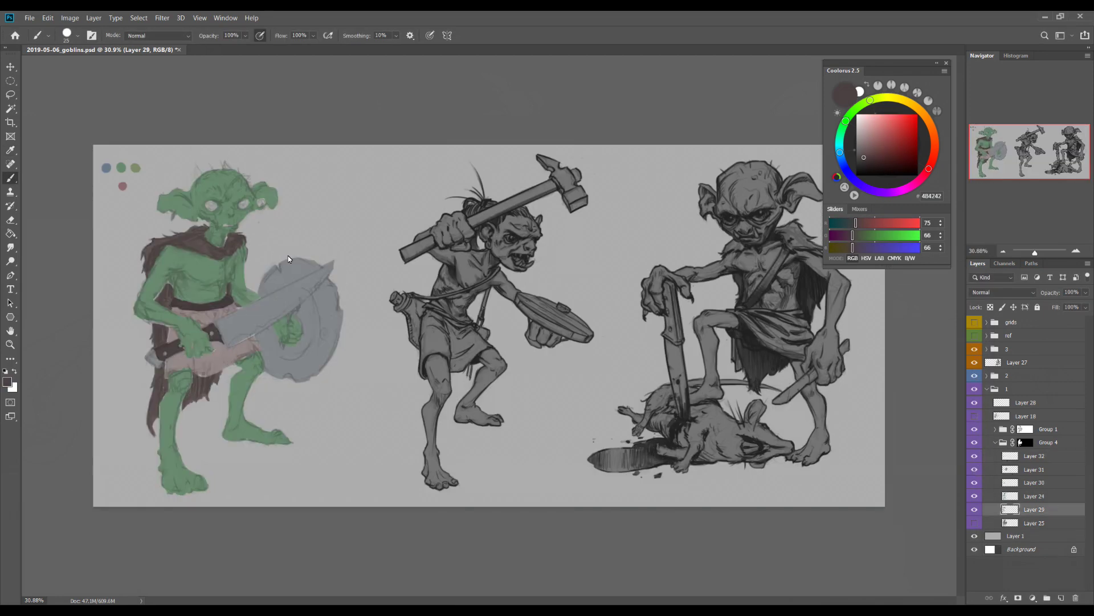
pyautogui.keyDown('alt'); pyautogui.click(155, 422); pyautogui.keyUp('alt')
pyautogui.press(']')
pyautogui.press(']')
pyautogui.press(']')
pyautogui.press(']')
pyautogui.press(']')
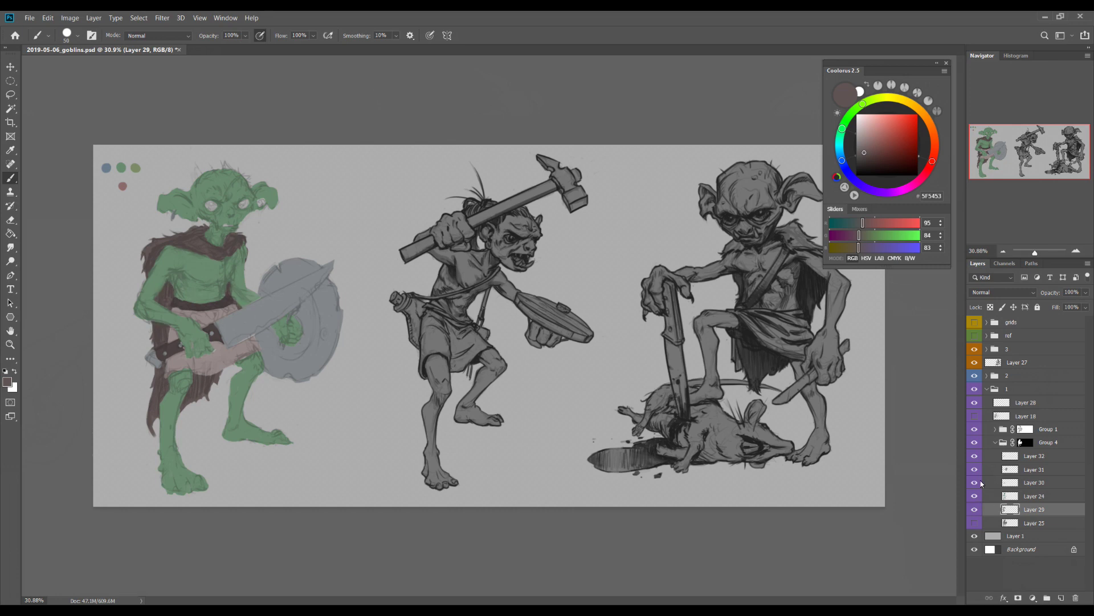
# Touch up the left goblin's skin with its sampled green on the skin layer
pyautogui.keyDown('alt'); pyautogui.click(243, 307); pyautogui.keyUp('alt')
pyautogui.press('[')
pyautogui.hotkey('alt', ']')
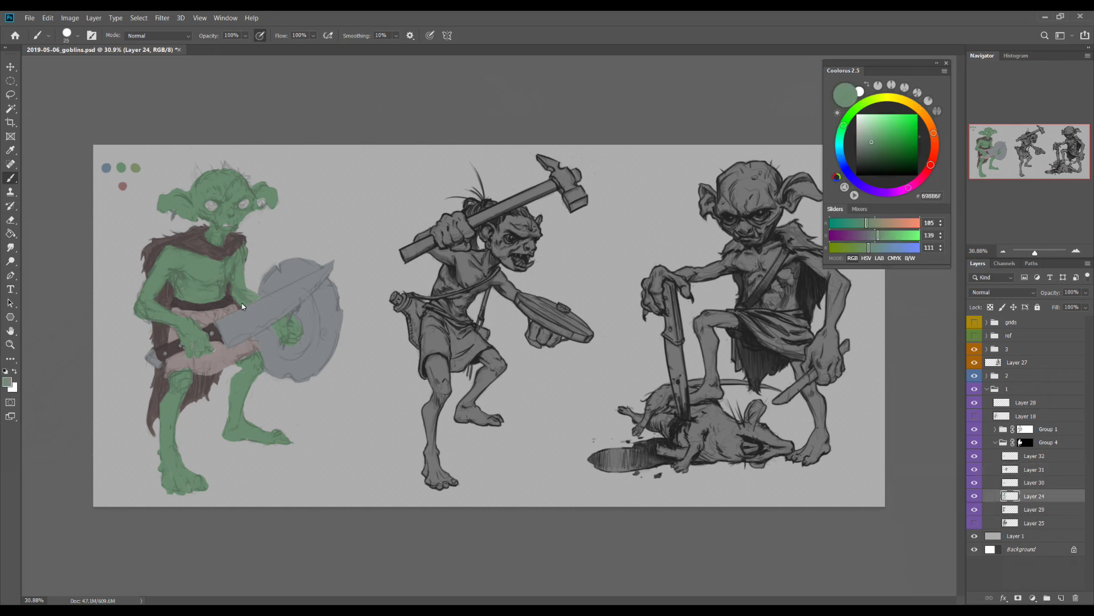
# Touch up the loincloth with its sampled pinkish grey, and show the line art again
pyautogui.keyDown('alt'); pyautogui.click(736, 369); pyautogui.keyUp('alt')
pyautogui.hotkey('alt', ']')
pyautogui.press(']')
pyautogui.press(']')
pyautogui.click(975, 415)
pyautogui.hotkey('alt', ']')
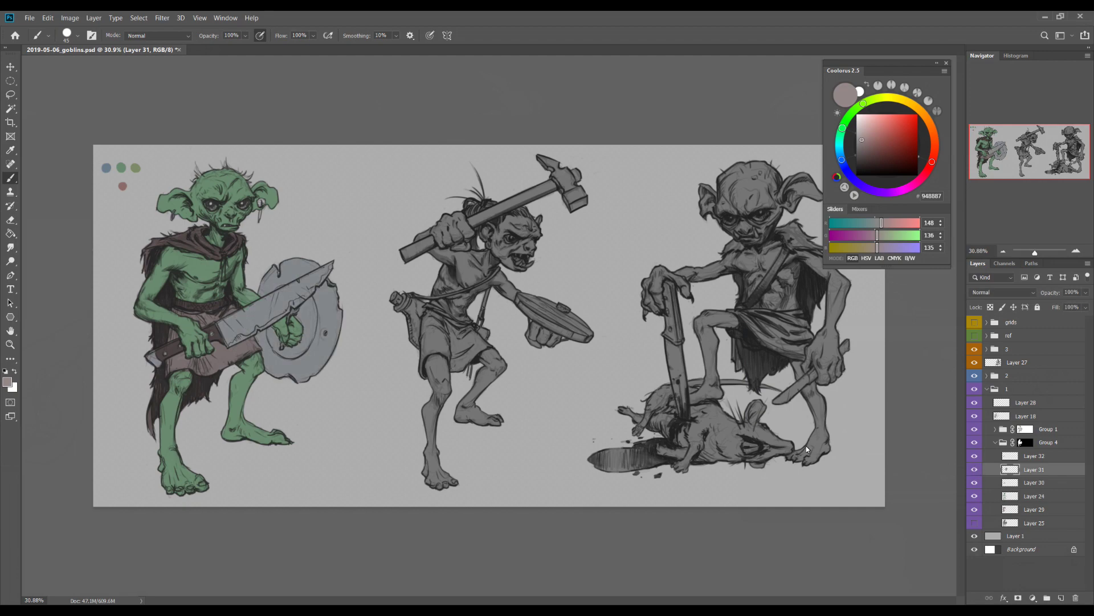
# Paint the left goblin's eyes in the swatch red (RGB 179, 100, 94) on a new layer, and colour the bone earring on another new layer
pyautogui.hotkey('alt', '[')
pyautogui.hotkey('alt', '[')
pyautogui.hotkey('alt', '[')
pyautogui.hotkey('alt', '[')
pyautogui.keyDown('alt'); pyautogui.click(122, 186); pyautogui.keyUp('alt')
pyautogui.hotkey('ctrl', 'shift', 'alt', 'n')
pyautogui.press('e')
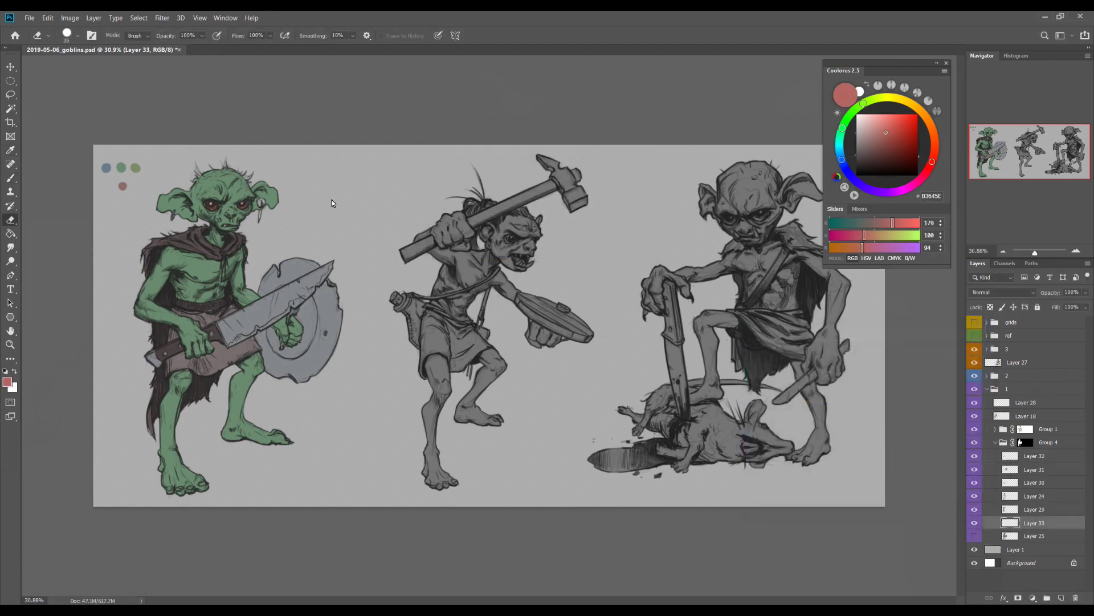
pyautogui.hotkey('ctrl', 'shift', 'alt', 'n')
pyautogui.press('b')
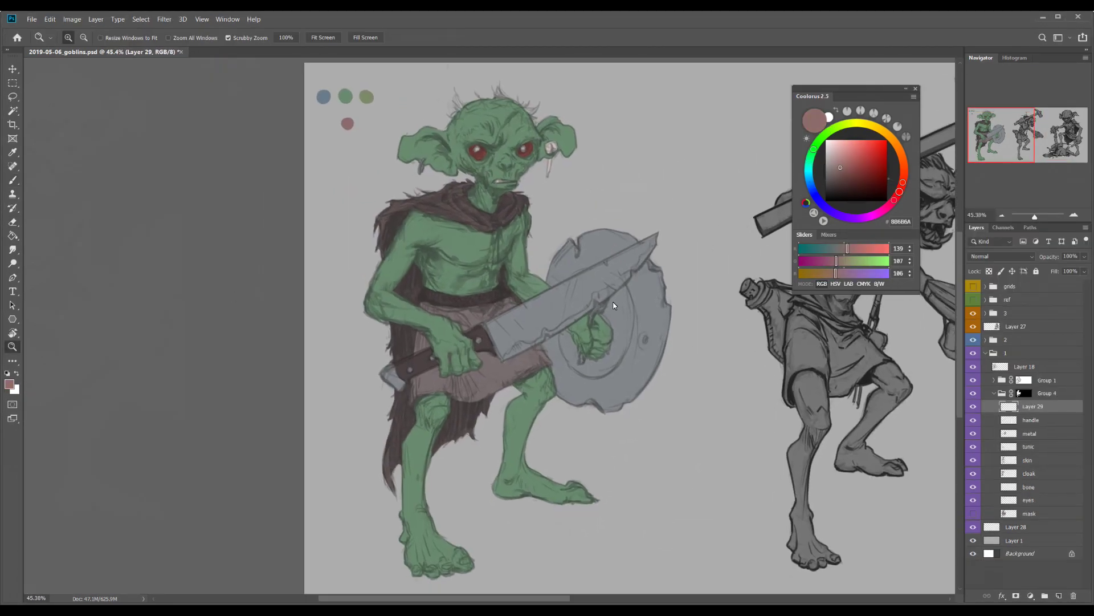
# Tint the skin on the top colour layer with muted red (RGB 139, 107, 106) on the face and ears and olive green (RGB 124, 139, 105)
pyautogui.press('b')
pyautogui.press('e')
pyautogui.press('b')
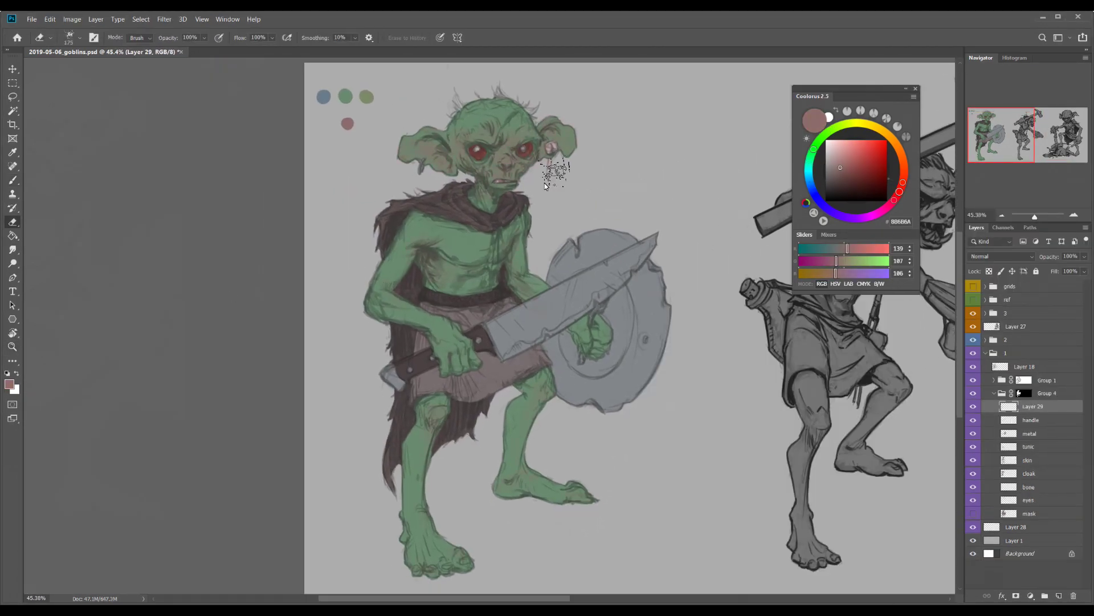
pyautogui.keyDown('alt'); pyautogui.click(534, 201); pyautogui.keyUp('alt')
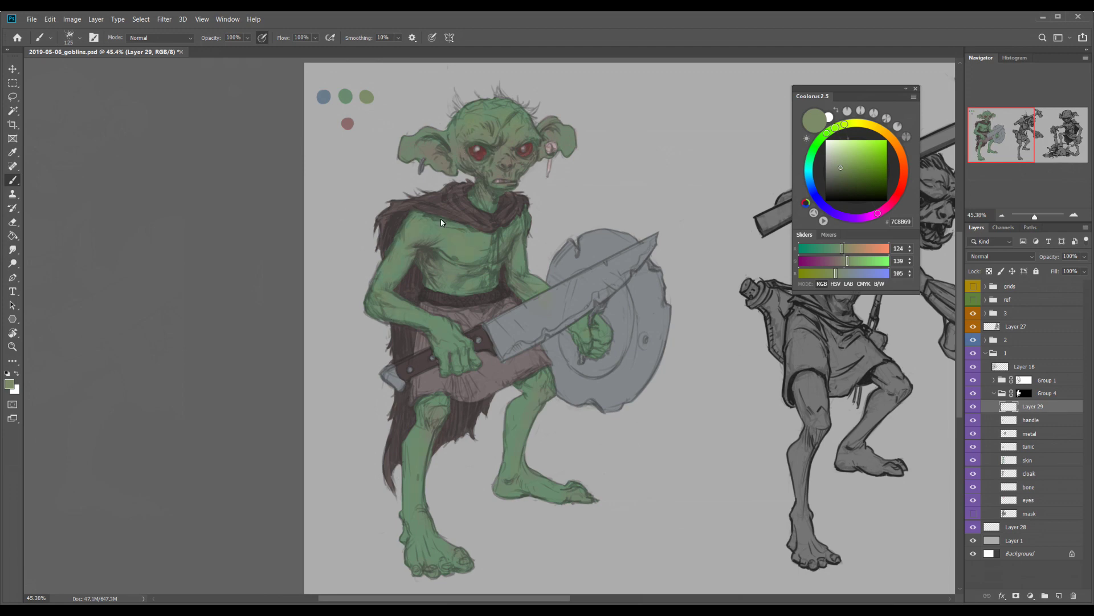
# Redraw the shield hand's outlines in near-black (RGB 30, 30, 30) on a new layer above the linework group and set its opacity to 30%
pyautogui.press('d')
pyautogui.rightClick(620, 294)
pyautogui.doubleClick(639, 398)
pyautogui.click(1024, 379)
pyautogui.hotkey('ctrl', 'shift', 'n')
pyautogui.press('Return')
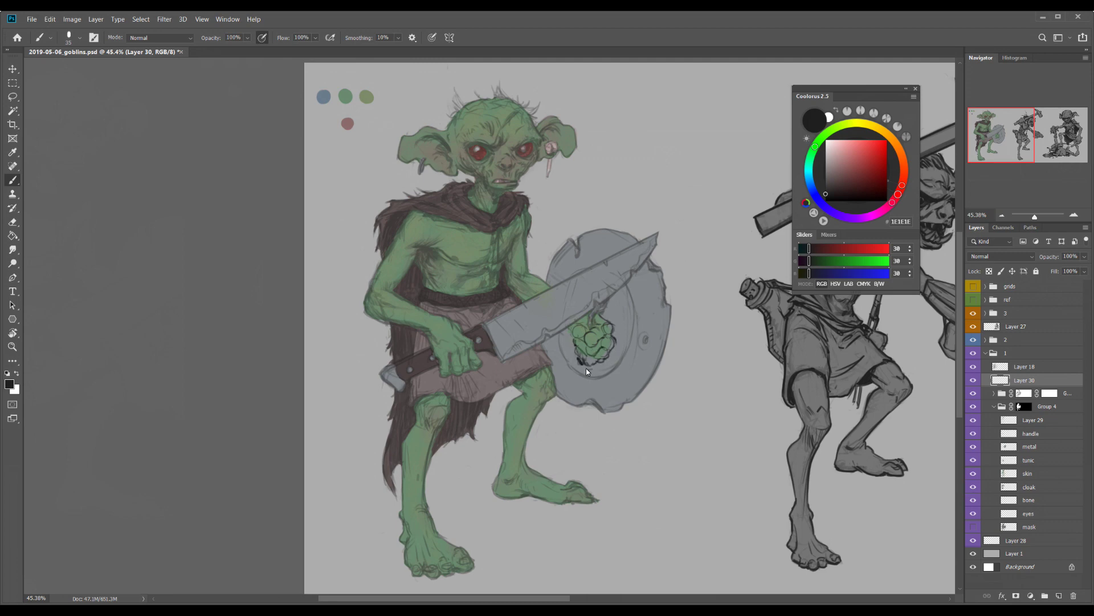
pyautogui.press('3')
pyautogui.click(994, 393)
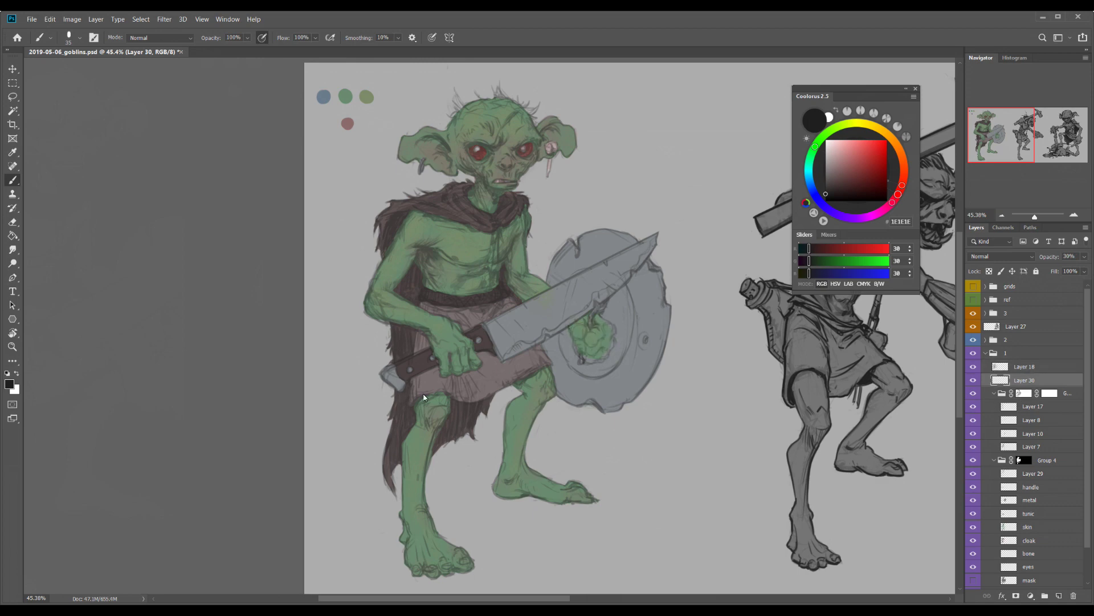
# Redraw the hem and fold lines of the left goblin's tunic on the line layers and erase stray strokes
pyautogui.scroll(3, 424, 397)
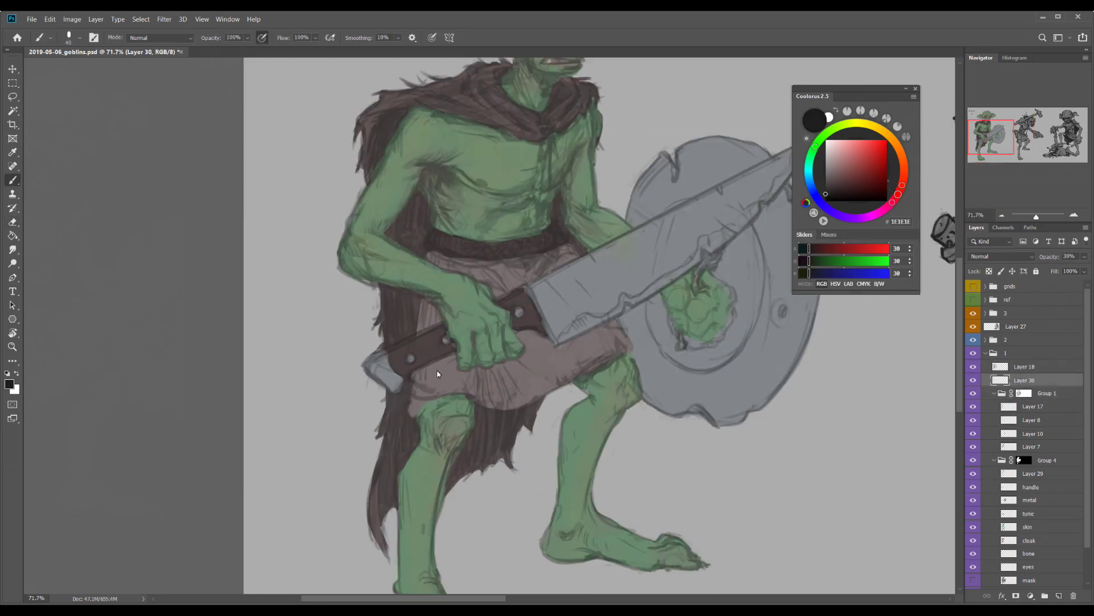
pyautogui.hotkey('alt', ']')
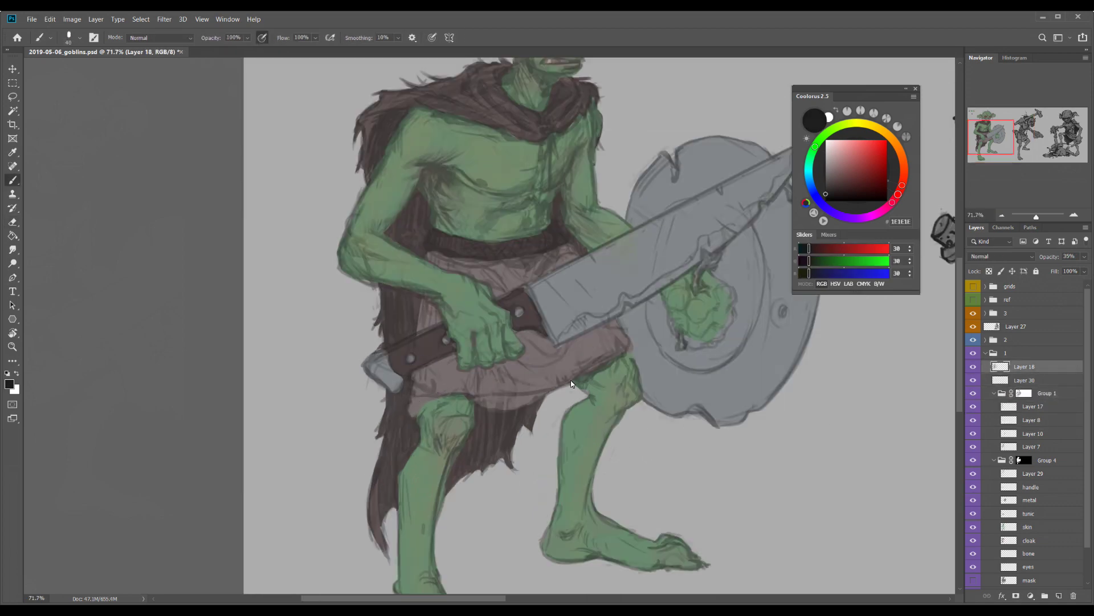
pyautogui.hotkey('alt', '[')
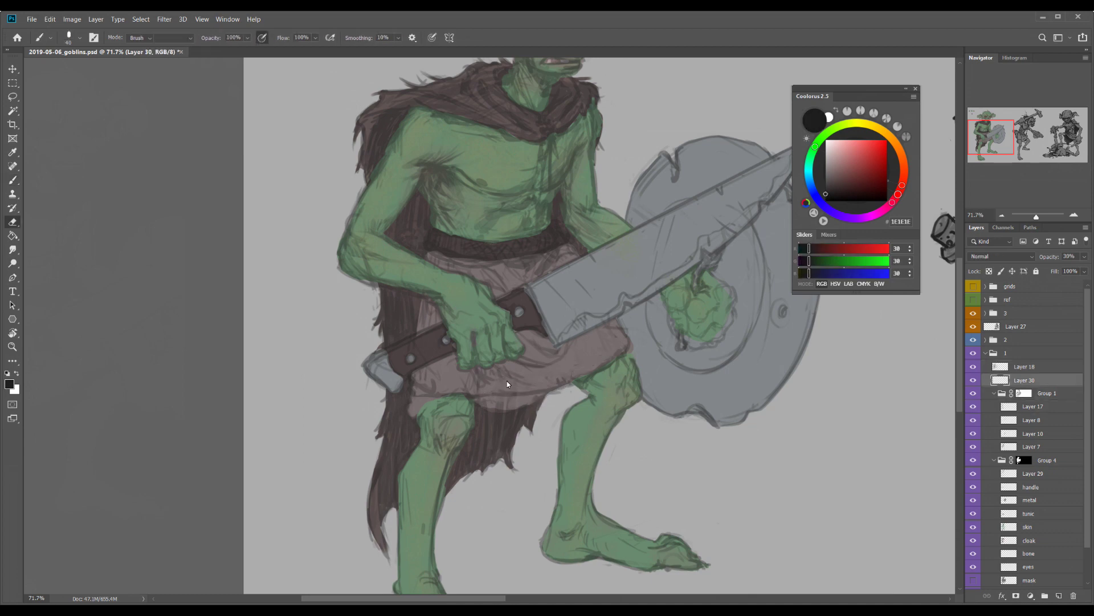
# Touch up the skin and metal colours around the reshaped tunic with sampled green (RGB 105, 139, 111) and grey (RGB 130, 135, 137)
pyautogui.click(1026, 540)
pyautogui.keyDown('alt'); pyautogui.click(424, 402); pyautogui.keyUp('alt')
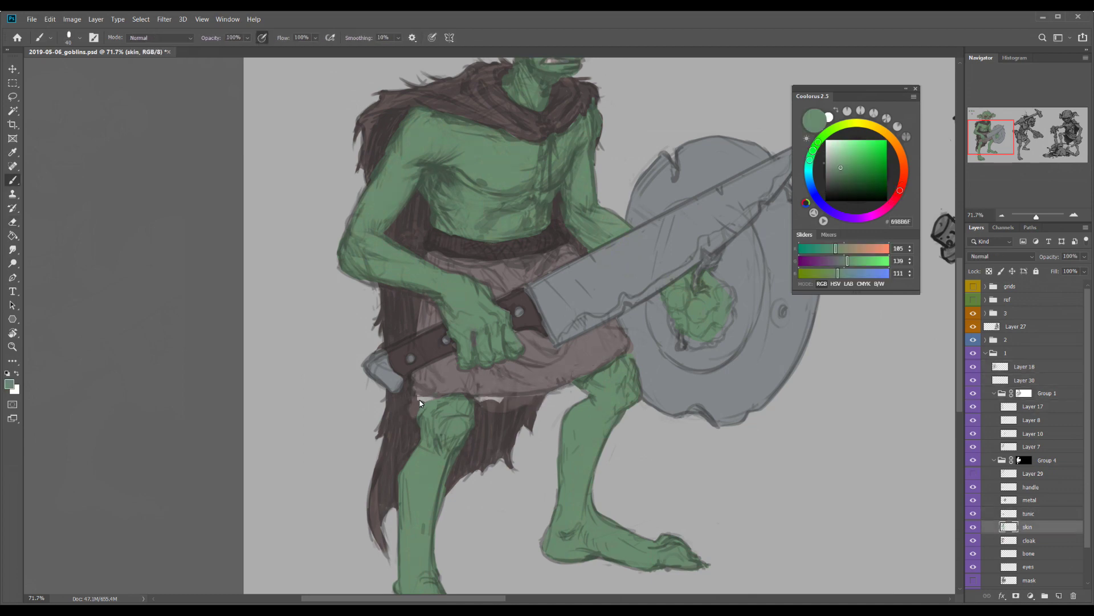
pyautogui.keyDown('alt'); pyautogui.click(973, 540); pyautogui.keyUp('alt')
pyautogui.keyDown('alt'); pyautogui.click(973, 539); pyautogui.keyUp('alt')
pyautogui.keyDown('ctrl'); pyautogui.click(638, 357); pyautogui.keyUp('ctrl')
pyautogui.keyDown('alt'); pyautogui.click(638, 357); pyautogui.keyUp('alt')
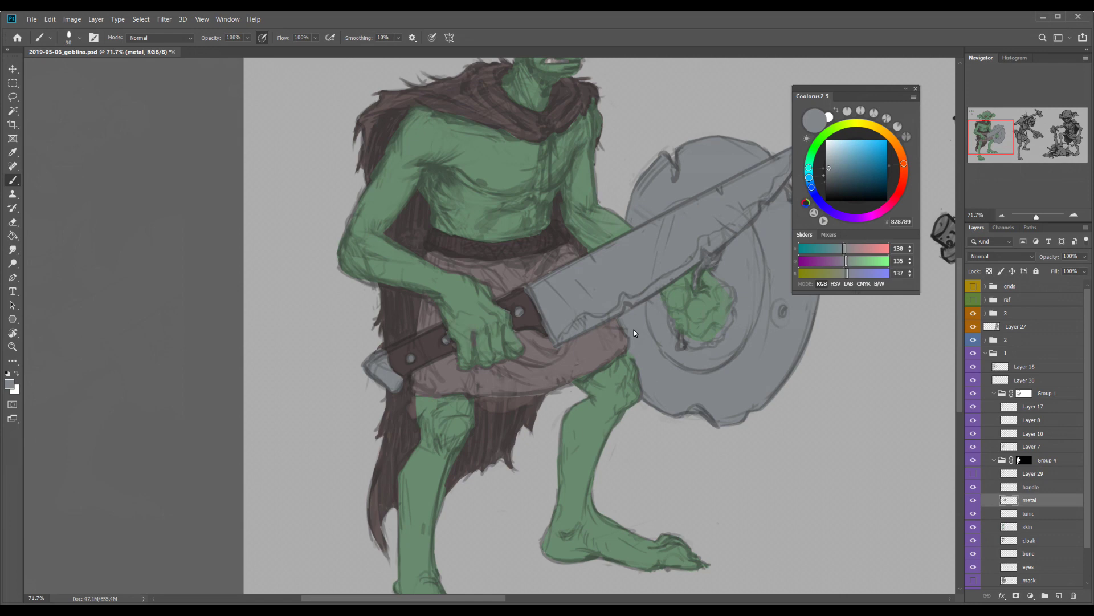
# Clean up the tunic's lower edge on the tunic layer with its sampled colour and a smaller brush
pyautogui.keyDown('ctrl'); pyautogui.click(429, 382); pyautogui.keyUp('ctrl')
pyautogui.keyDown('alt'); pyautogui.click(429, 381); pyautogui.keyUp('alt')
pyautogui.press('[')
pyautogui.press('[')
pyautogui.press('[')
pyautogui.press('[')
pyautogui.press('[')
pyautogui.press('[')
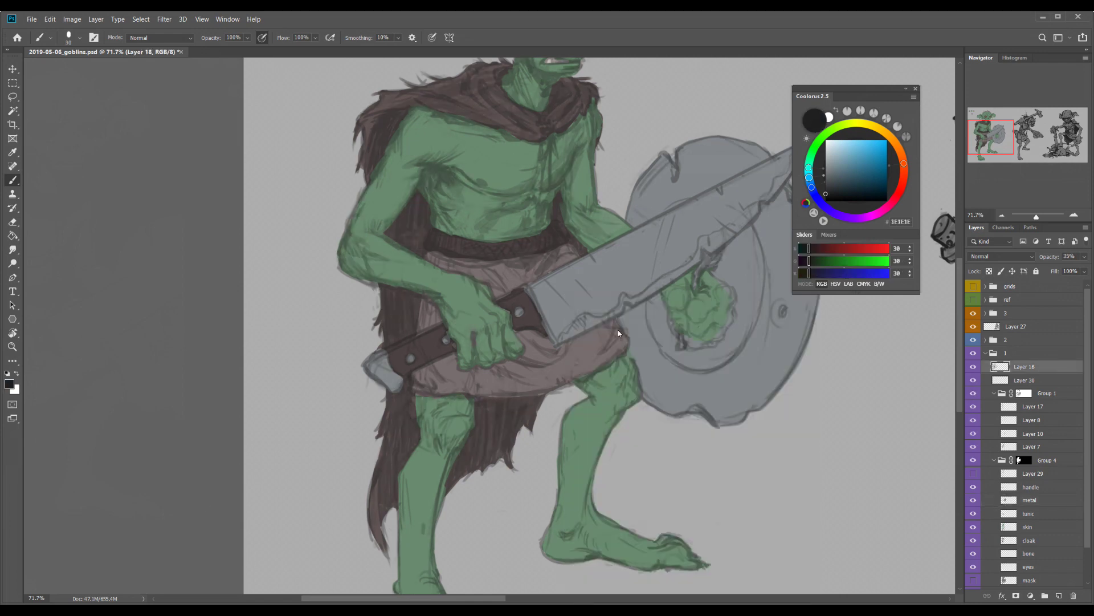
# Lasso the shield's outline around the sword and hand on the line layer, shift it slightly, and deselect
pyautogui.hscroll(2, 664, 316)
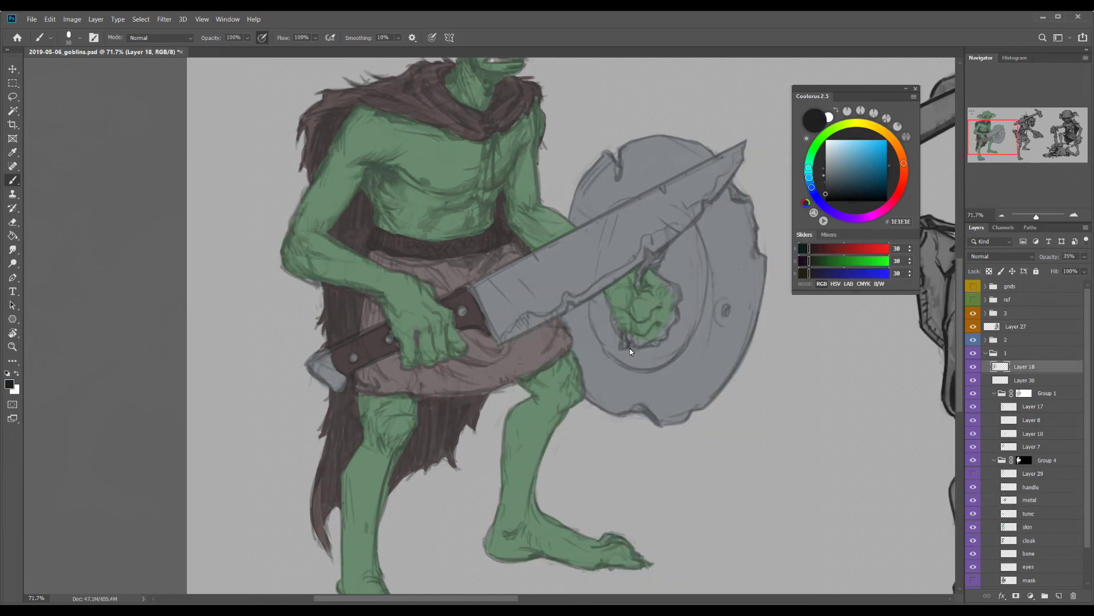
pyautogui.scroll(3, 674, 241)
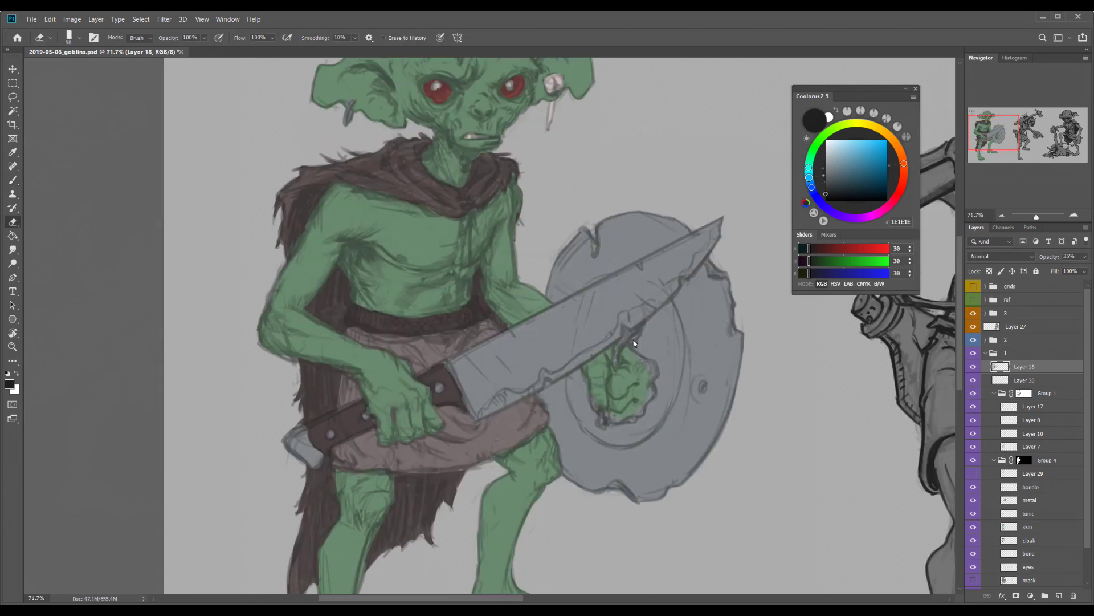
pyautogui.press('w')
pyautogui.moveTo(726, 507); pyautogui.dragTo(735, 501)
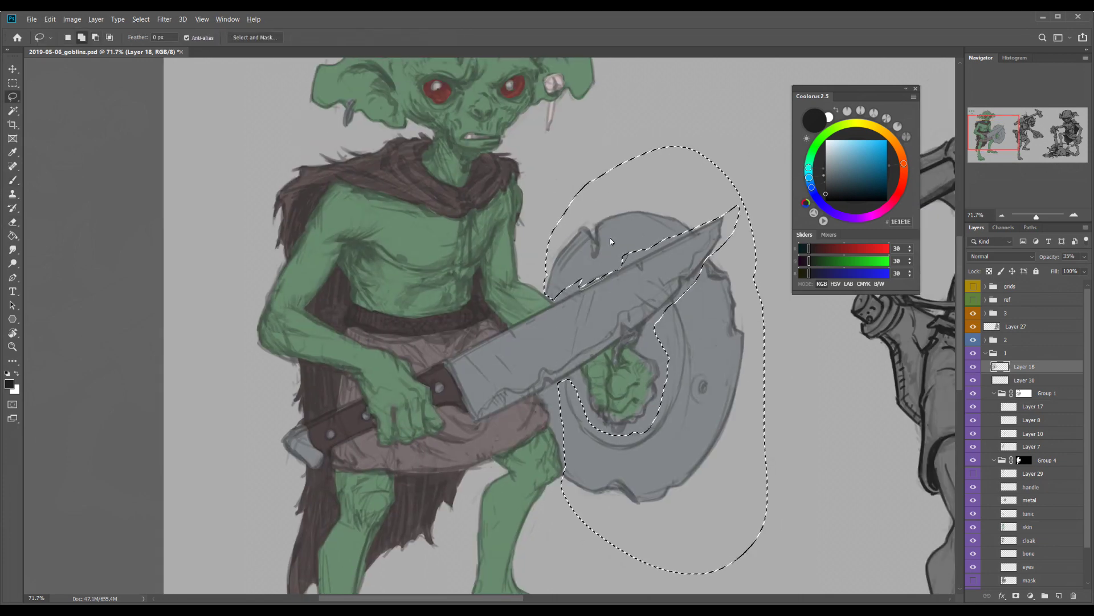
pyautogui.press('v')
pyautogui.hotkey('ctrl', 'd')
# Hide the old shield lines by painting black on the mask of the linework group Group 1
pyautogui.hotkey('alt', '[')
pyautogui.hotkey('alt', '[')
pyautogui.press('b')
pyautogui.press('d')
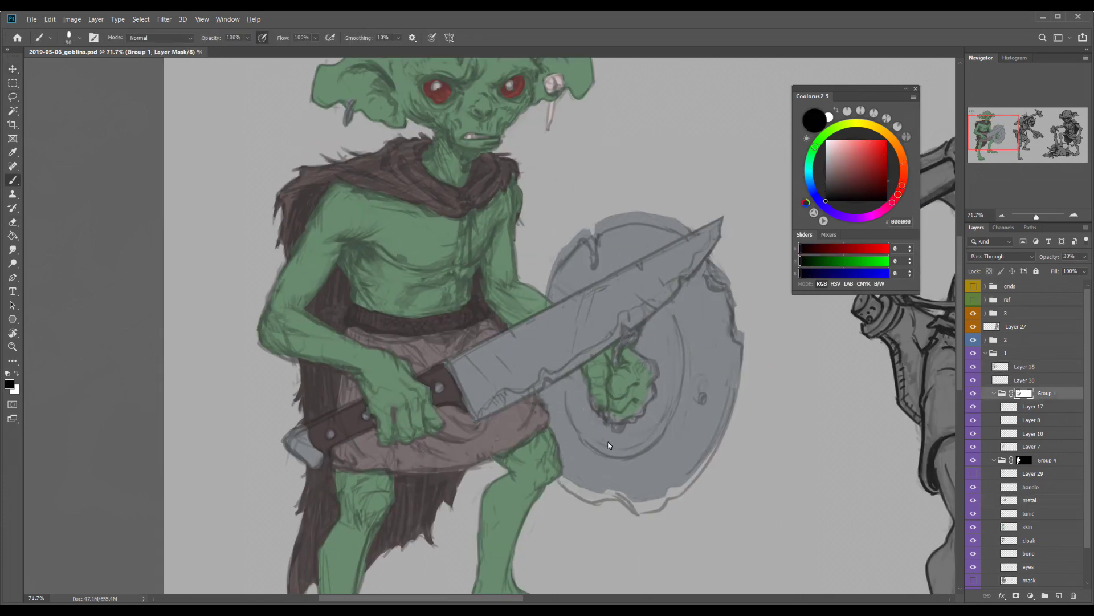
# Fit the shield's grey fill (RGB 130, 135, 137) to the moved outline on the metal layer and reveal it with white on Group 4's mask
pyautogui.hotkey('alt', '[')
pyautogui.hotkey('alt', '[')
pyautogui.hotkey('alt', '[')
pyautogui.hotkey('alt', '[')
pyautogui.hotkey('alt', '[')
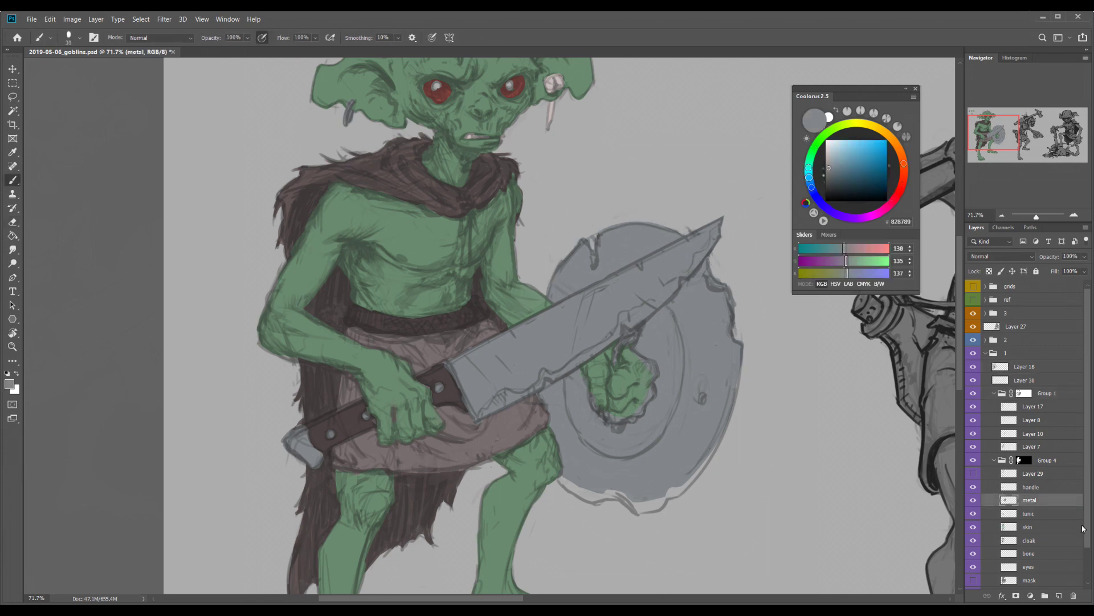
pyautogui.press('e')
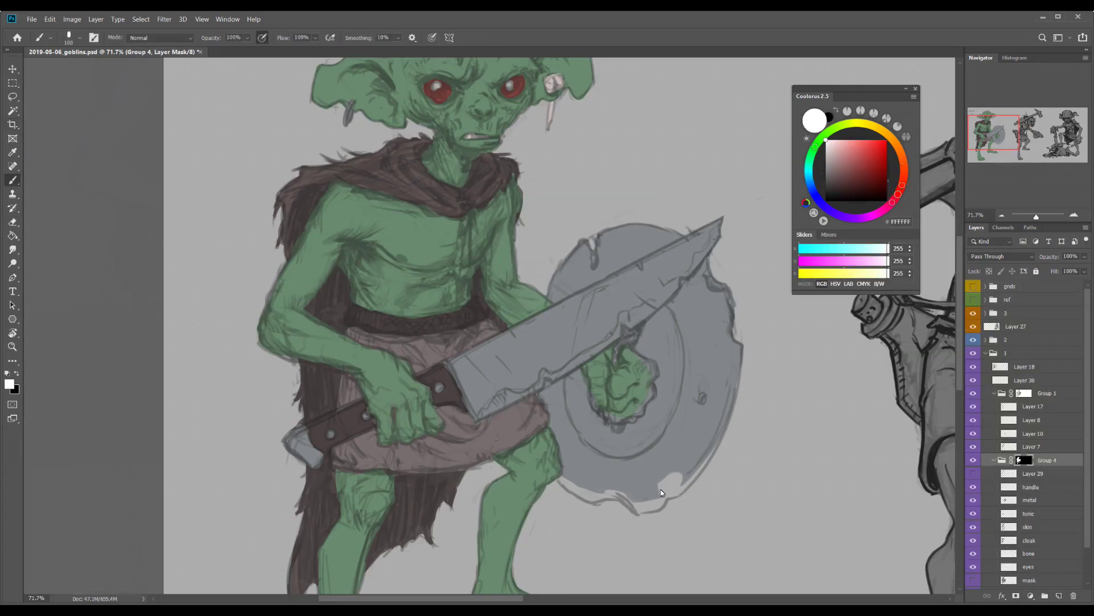
# Touch up the left goblin's hands on the skin layer with sampled green (RGB 105, 139, 111)
pyautogui.hotkey('alt', '[')
pyautogui.hotkey('alt', '[')
pyautogui.hotkey('alt', '[')
pyautogui.press('b')
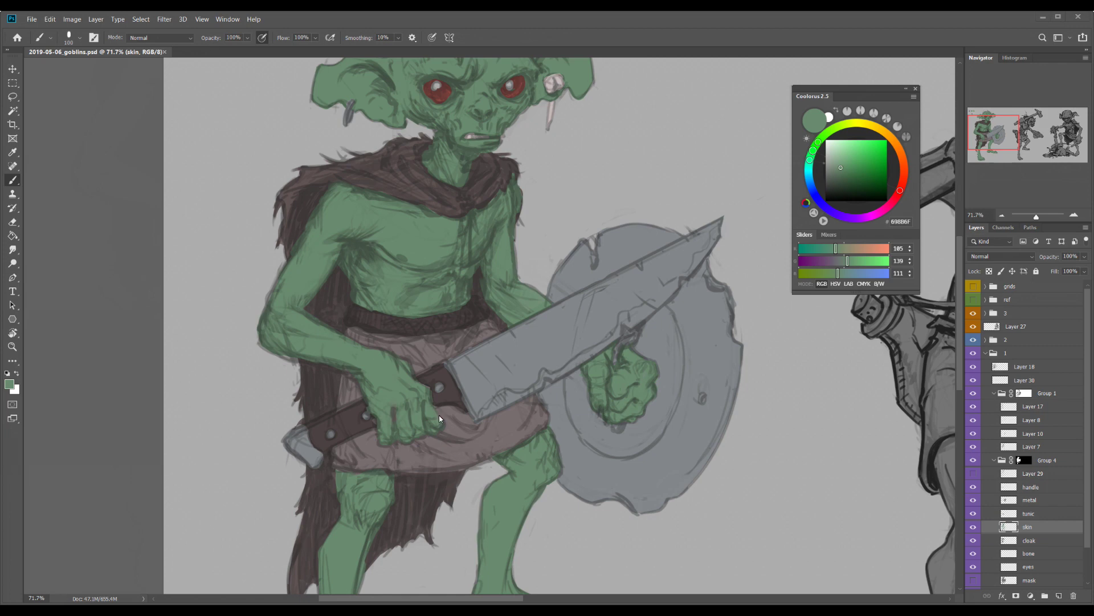
pyautogui.keyDown('alt'); pyautogui.click(441, 397); pyautogui.keyUp('alt')
# Tint the ears and nose dusty red (RGB 170, 111, 108) and the skin yellow-green (RGB 131, 157, 100) on Layer 29
pyautogui.scroll(-3, 584, 235)
pyautogui.hotkey('alt', ']')
pyautogui.hotkey('alt', ']')
pyautogui.click(848, 160)
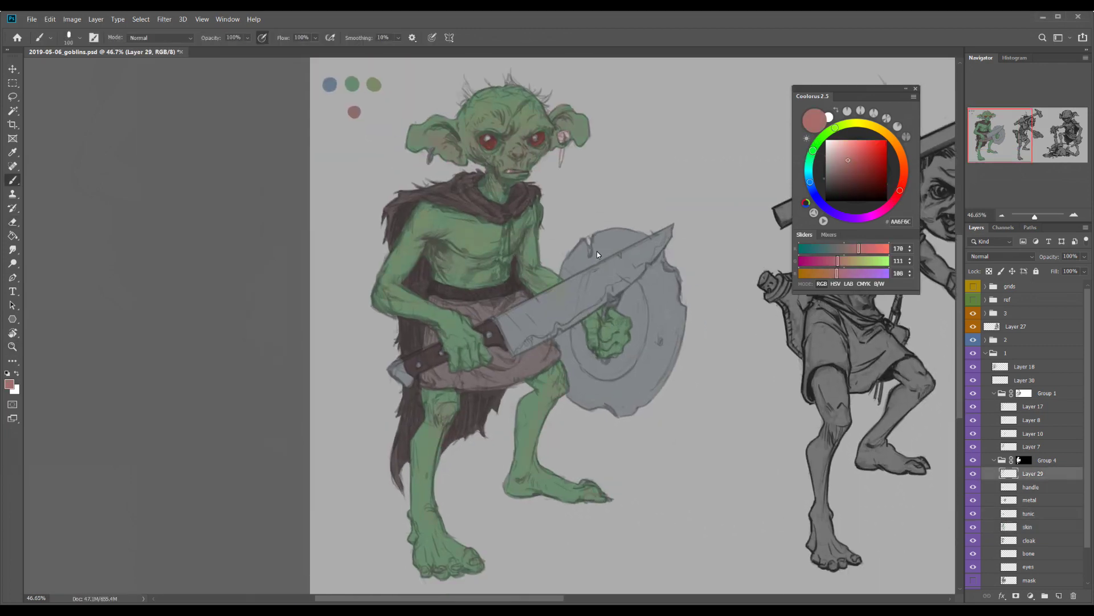
pyautogui.keyDown('alt'); pyautogui.click(376, 86); pyautogui.keyUp('alt')
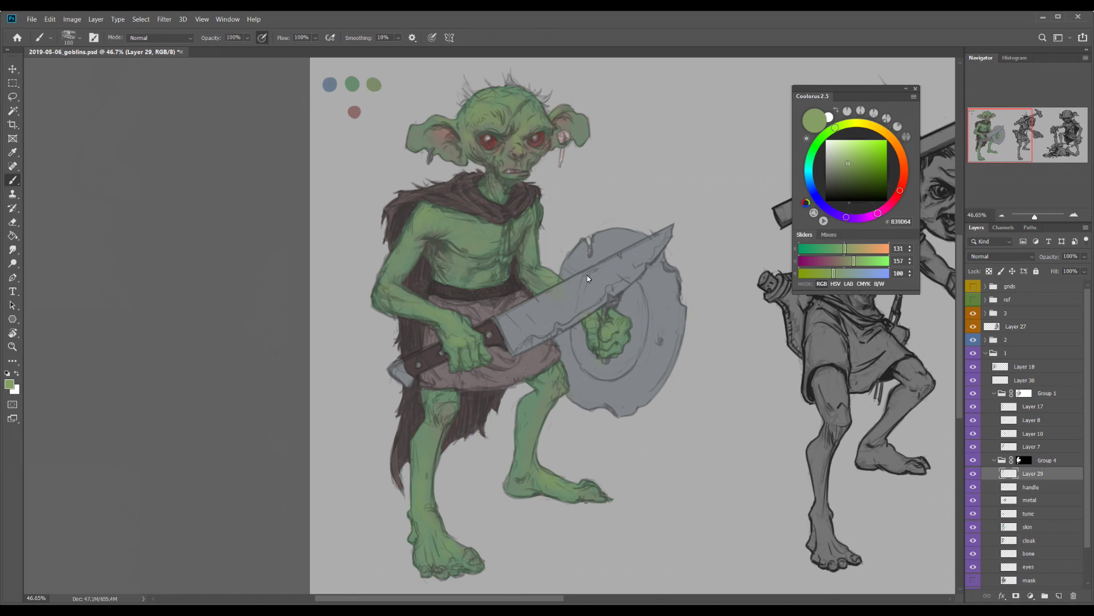
# Tint the eye sockets and feet with the blue swatch, and vary the tunic and cloak with sampled reddish browns
pyautogui.keyDown('alt'); pyautogui.click(329, 84); pyautogui.keyUp('alt')
pyautogui.keyDown('alt'); pyautogui.click(450, 360); pyautogui.keyUp('alt')
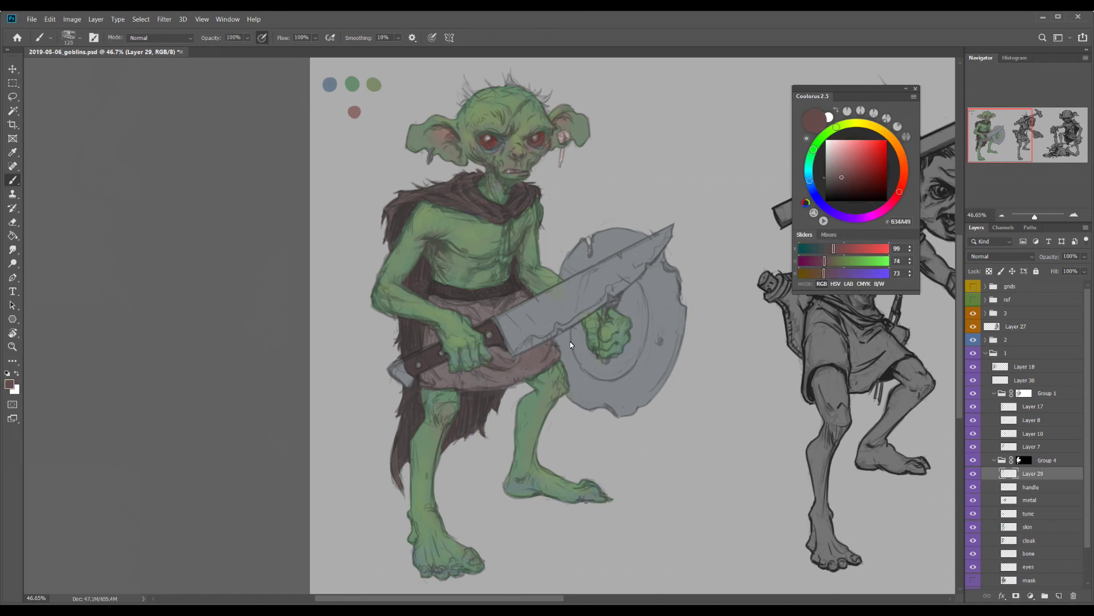
pyautogui.keyDown('alt'); pyautogui.click(460, 188); pyautogui.keyUp('alt')
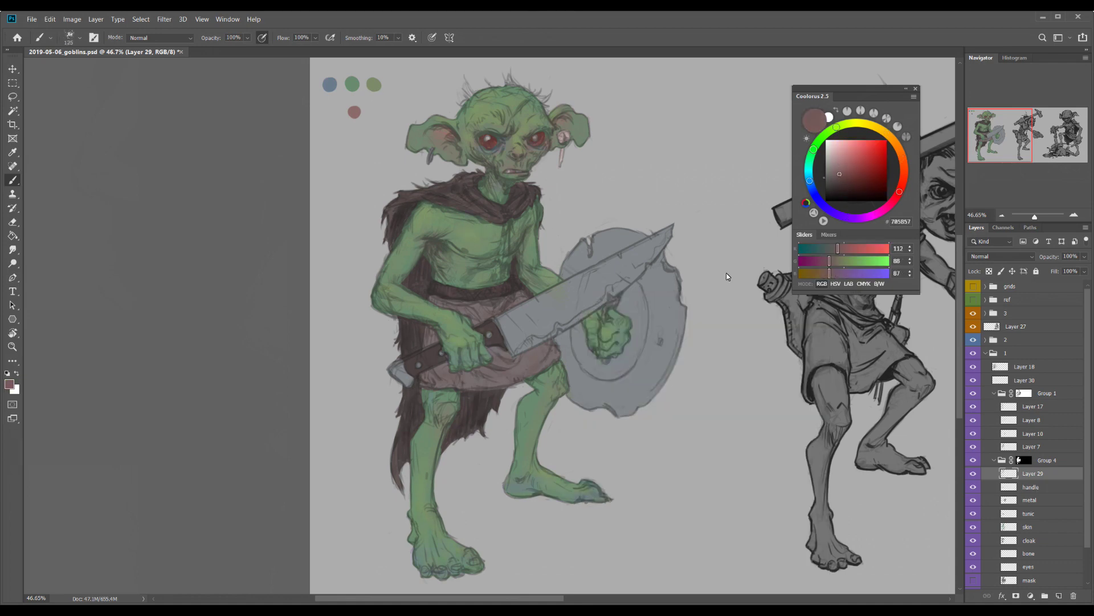
# Vary the metal colour across the shield with a sampled tone and broad strokes of a larger brush
pyautogui.keyDown('alt'); pyautogui.click(633, 264); pyautogui.keyUp('alt')
pyautogui.press('[')
pyautogui.press('[')
pyautogui.press(']')
pyautogui.press(']')
pyautogui.press(']')
pyautogui.press(']')
pyautogui.press(']')
pyautogui.press(']')
pyautogui.moveTo(635, 245)
pyautogui.mouseDown()
pyautogui.moveTo(663, 301)
pyautogui.moveTo(664, 371)
pyautogui.mouseUp()
# Paint reddish-brown rust patches on the blade and shield on a new layer, and apply Hue/Saturation with saturation +50
pyautogui.hotkey('ctrl', 'shift', 'alt', 'n')
pyautogui.keyDown('alt'); pyautogui.click(547, 359); pyautogui.keyUp('alt')
pyautogui.press('e')
pyautogui.rightClick(704, 227)
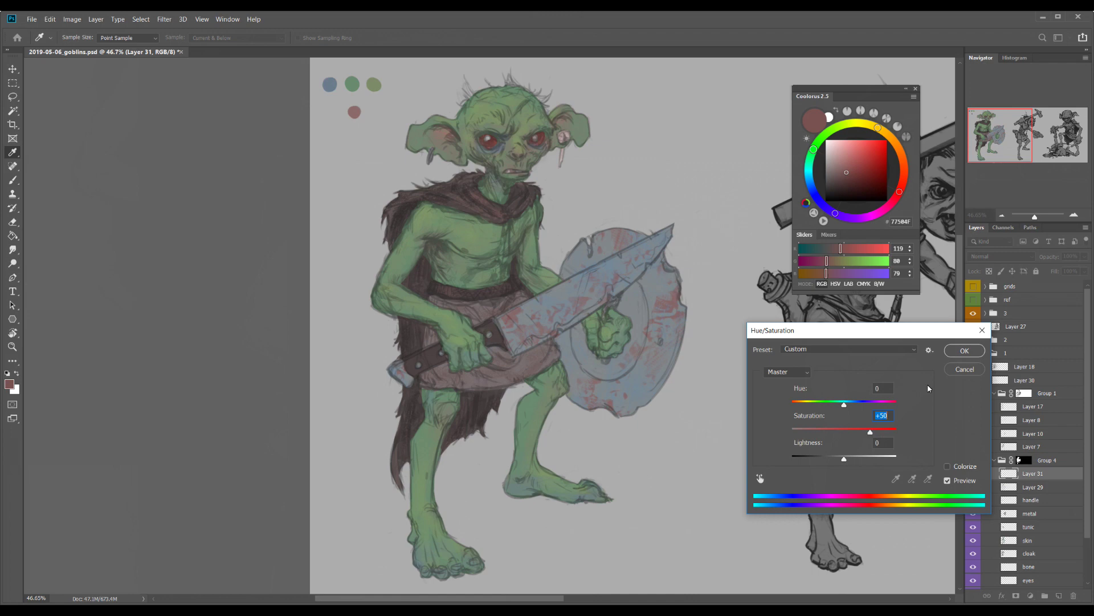
pyautogui.rightClick(666, 201)
pyautogui.press('Return')
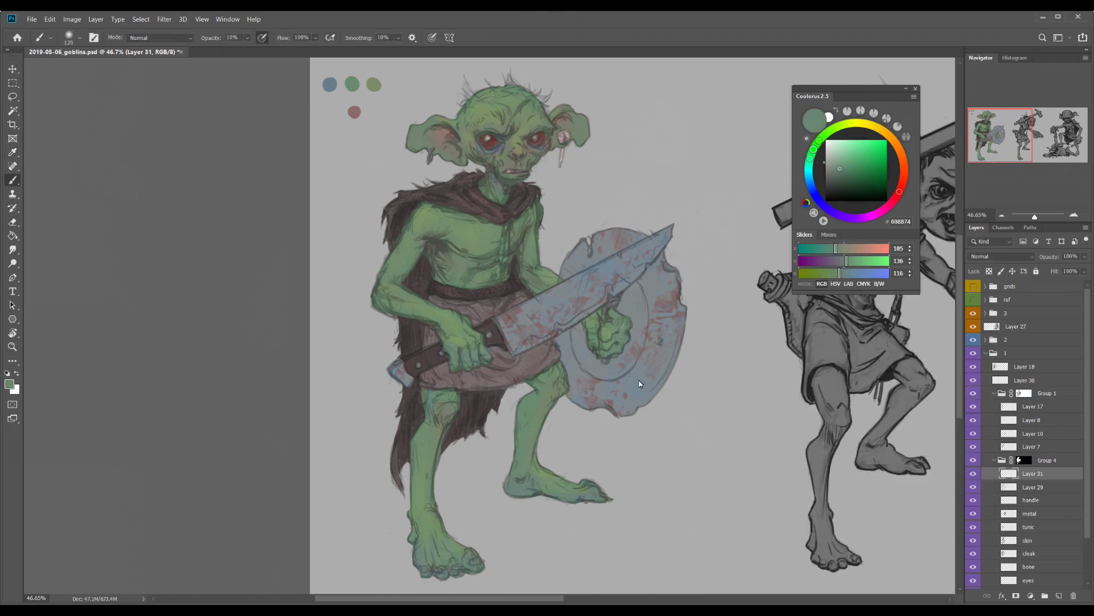
# Refine the rust and patina on the blade and shield with colours sampled from the metal
pyautogui.keyDown('alt'); pyautogui.click(555, 306); pyautogui.keyUp('alt')
pyautogui.press('e')
pyautogui.press('b')
pyautogui.rightClick(517, 338)
pyautogui.press('Return')
# Paint small colour details on the left goblin and the sword handle on a new layer, using sampled colours
pyautogui.hotkey('ctrl', 'shift', 'alt', 'n')
pyautogui.hotkey('ctrl', '1')
pyautogui.moveTo(364, 234); pyautogui.dragTo(390, 246)
pyautogui.rightClick(390, 246)
pyautogui.press('Return')
pyautogui.scroll(-10, 508, 409)
pyautogui.hscroll(-6, 507, 409)
pyautogui.keyDown('alt'); pyautogui.click(509, 409); pyautogui.keyUp('alt')
pyautogui.hscroll(6, 516, 404)
pyautogui.scroll(-4, 518, 400)
pyautogui.hscroll(-6, 519, 401)
# Refine the shield hand's linework on Layer 18 with the sampled near-black (RGB 30, 30, 30)
pyautogui.keyDown('ctrl'); pyautogui.click(617, 292); pyautogui.keyUp('ctrl')
pyautogui.keyDown('alt'); pyautogui.click(617, 292); pyautogui.keyUp('alt')
pyautogui.rightClick(616, 292)
pyautogui.press('Return')
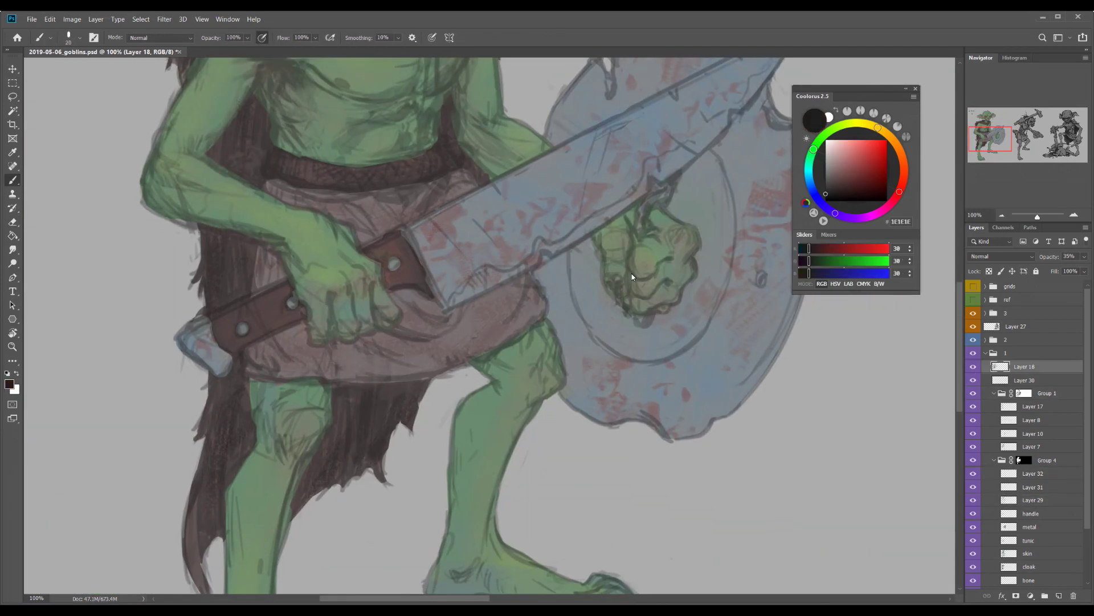
pyautogui.press('z')
pyautogui.scroll(-3, 627, 202)
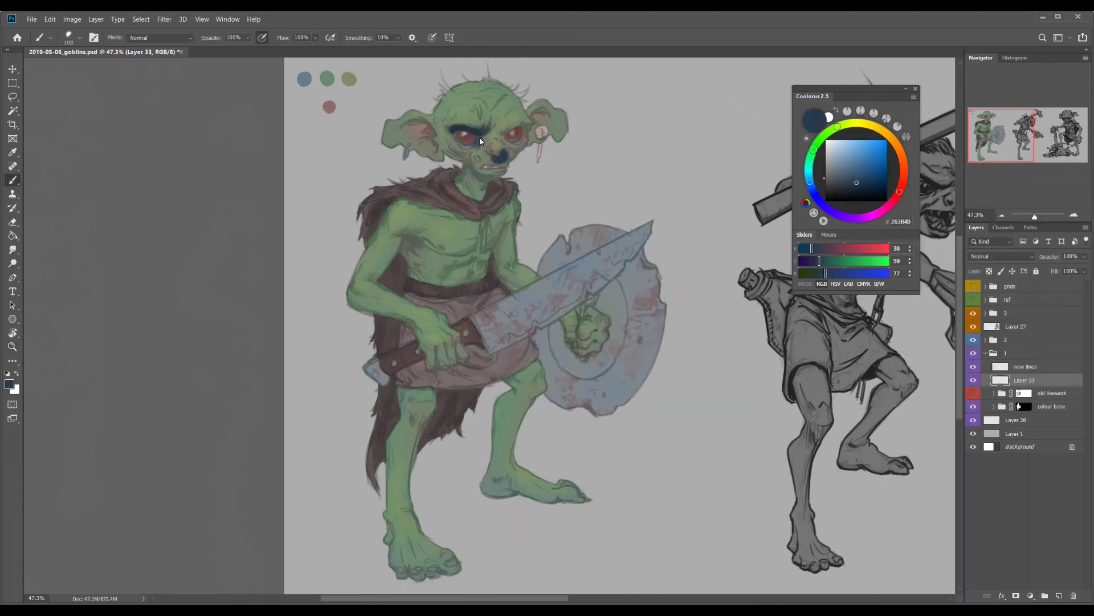
# Move the dark-blue shadow layer into the colour base group and blend it with Multiply
pyautogui.moveTo(976, 385); pyautogui.dragTo(1026, 406)
pyautogui.moveTo(536, 140)
pyautogui.mouseDown()
pyautogui.moveTo(511, 162)
pyautogui.moveTo(456, 182)
pyautogui.mouseUp()
pyautogui.hotkey('shift', 'alt', 'm')
# Shade the left goblin's face and ears with dark blue (RGB 38, 59, 77) and soften the shadow with the Eraser
pyautogui.press(']')
pyautogui.moveTo(490, 222); pyautogui.dragTo(496, 245)
pyautogui.moveTo(496, 151); pyautogui.dragTo(523, 145)
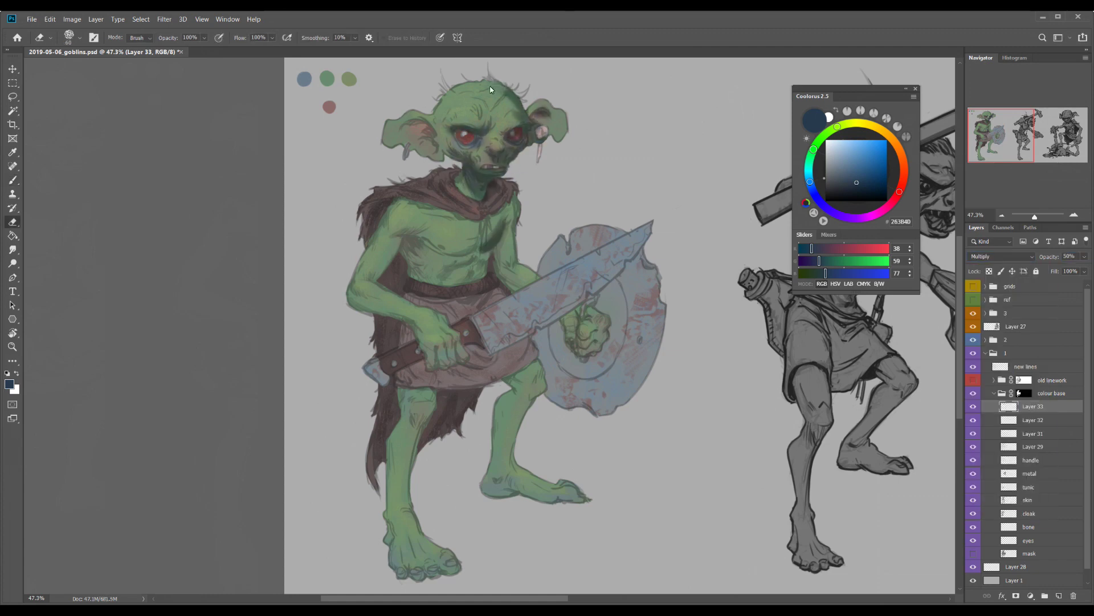
pyautogui.press('e')
pyautogui.press('b')
pyautogui.moveTo(436, 129)
pyautogui.mouseDown()
pyautogui.moveTo(458, 146)
pyautogui.moveTo(433, 128)
pyautogui.mouseUp()
# Enlarge the brush and shade the neck, hood, chest and shield-side arm with the dark blue
pyautogui.press(']')
pyautogui.press(']')
pyautogui.press(']')
pyautogui.press(']')
pyautogui.press(']')
pyautogui.press(']')
pyautogui.press(']')
pyautogui.moveTo(456, 172); pyautogui.dragTo(510, 209)
pyautogui.moveTo(485, 237); pyautogui.dragTo(451, 259)
pyautogui.moveTo(494, 188); pyautogui.dragTo(520, 285)
pyautogui.moveTo(508, 243); pyautogui.dragTo(541, 282)
# Paint the sword's cast shadow on the shield and the shading around the shield hand, and clean its edges
pyautogui.moveTo(504, 297); pyautogui.dragTo(575, 240)
pyautogui.moveTo(604, 331); pyautogui.dragTo(558, 371)
pyautogui.moveTo(593, 299)
pyautogui.mouseDown()
pyautogui.moveTo(573, 342)
pyautogui.moveTo(622, 388)
pyautogui.mouseUp()
pyautogui.press('e')
pyautogui.press('b')
# Shade the waist, the cloak behind the sword arm, and the sword arm's shoulder and upper arm
pyautogui.moveTo(505, 276)
pyautogui.mouseDown()
pyautogui.moveTo(450, 307)
pyautogui.moveTo(453, 296)
pyautogui.mouseUp()
pyautogui.moveTo(422, 196); pyautogui.dragTo(367, 227)
pyautogui.moveTo(390, 191); pyautogui.dragTo(459, 215)
pyautogui.moveTo(439, 209)
pyautogui.mouseDown()
pyautogui.moveTo(478, 224)
pyautogui.moveTo(425, 251)
pyautogui.mouseUp()
pyautogui.press(']')
pyautogui.press(']')
pyautogui.press(']')
pyautogui.moveTo(422, 226)
pyautogui.mouseDown()
pyautogui.moveTo(402, 239)
pyautogui.moveTo(411, 188)
pyautogui.moveTo(446, 240)
pyautogui.moveTo(396, 228)
pyautogui.moveTo(417, 265)
pyautogui.mouseUp()
# Deepen the shadows on the belly and along the sword arm's forearm and hand
pyautogui.press('[')
pyautogui.moveTo(485, 252); pyautogui.dragTo(480, 282)
pyautogui.moveTo(394, 289); pyautogui.dragTo(455, 308)
pyautogui.moveTo(436, 322); pyautogui.dragTo(513, 298)
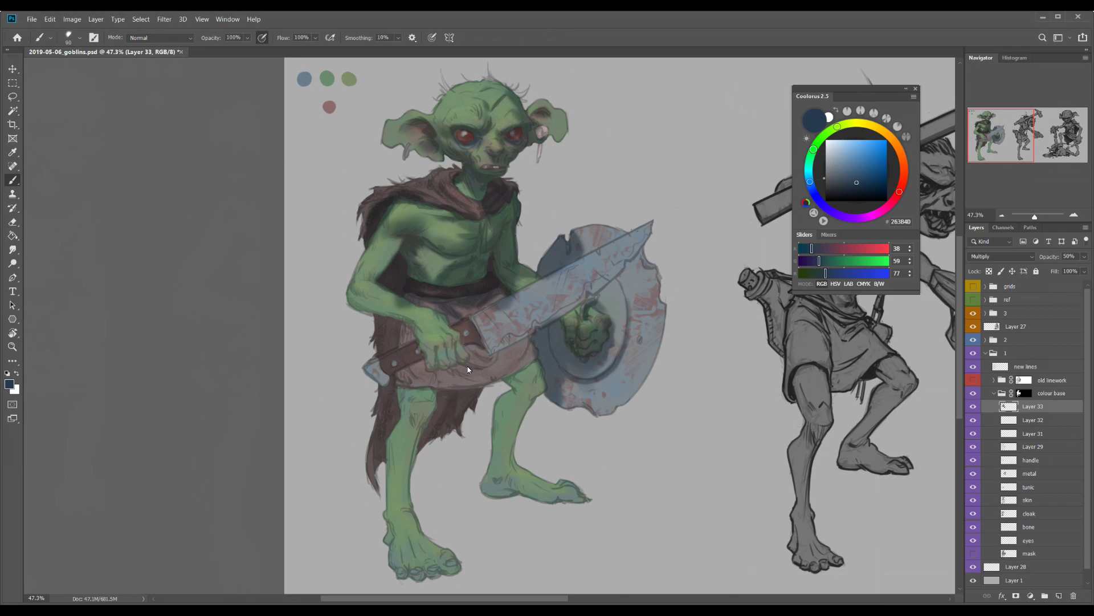
# Shade the tunic and sword handle with dark blue, and erase excess shadow on the handle and pommel
pyautogui.moveTo(426, 388); pyautogui.dragTo(533, 349)
pyautogui.press('[')
pyautogui.moveTo(404, 337); pyautogui.dragTo(457, 364)
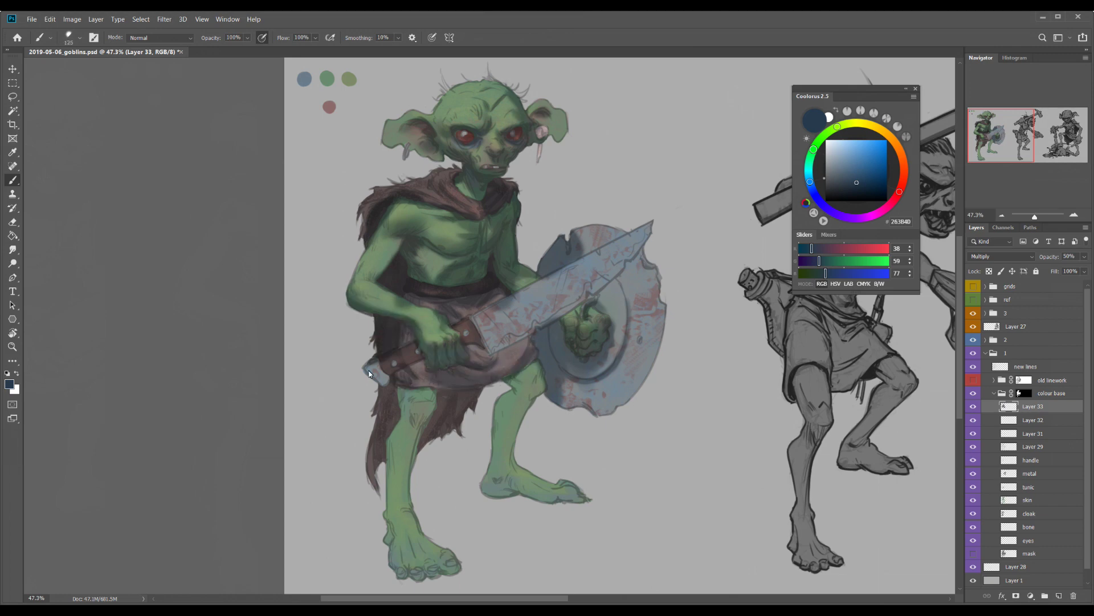
pyautogui.press('e')
pyautogui.press('b')
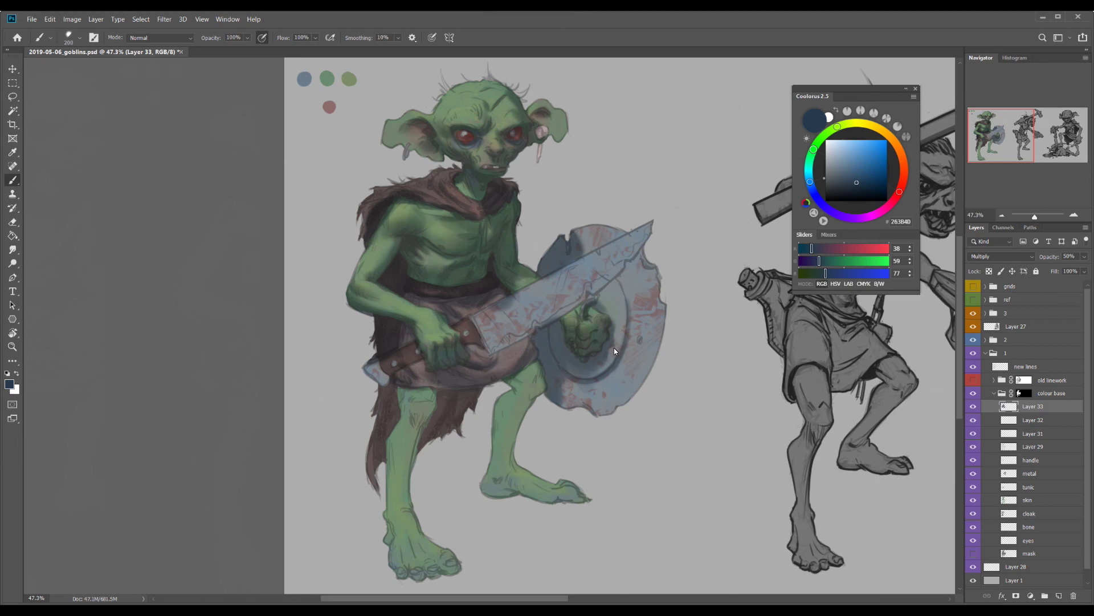
# Refine the shadows on the shield and the ear with the earring, alternating between Eraser and brush
pyautogui.press('e')
pyautogui.press('b')
pyautogui.press('e')
pyautogui.press('b')
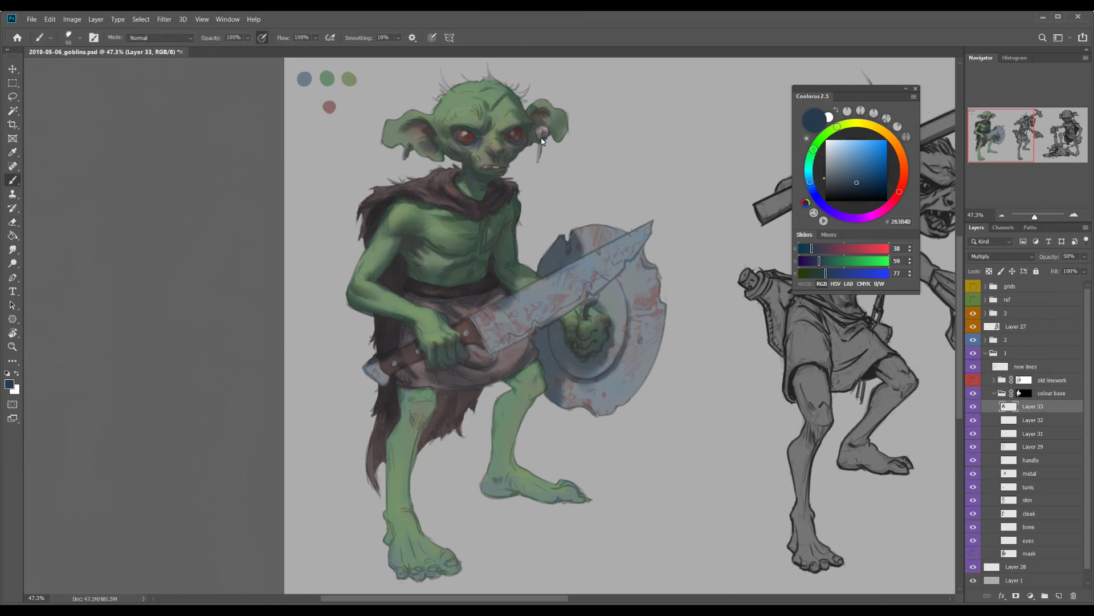
# Shade the lower part of the cloak hanging behind the legs with a resized brush
pyautogui.press(']')
pyautogui.press(']')
pyautogui.press(']')
pyautogui.press(']')
pyautogui.press(']')
pyautogui.press(']')
pyautogui.press(']')
pyautogui.press(']')
pyautogui.press('[')
pyautogui.press('[')
pyautogui.press('[')
pyautogui.press('[')
pyautogui.moveTo(422, 439); pyautogui.dragTo(381, 381)
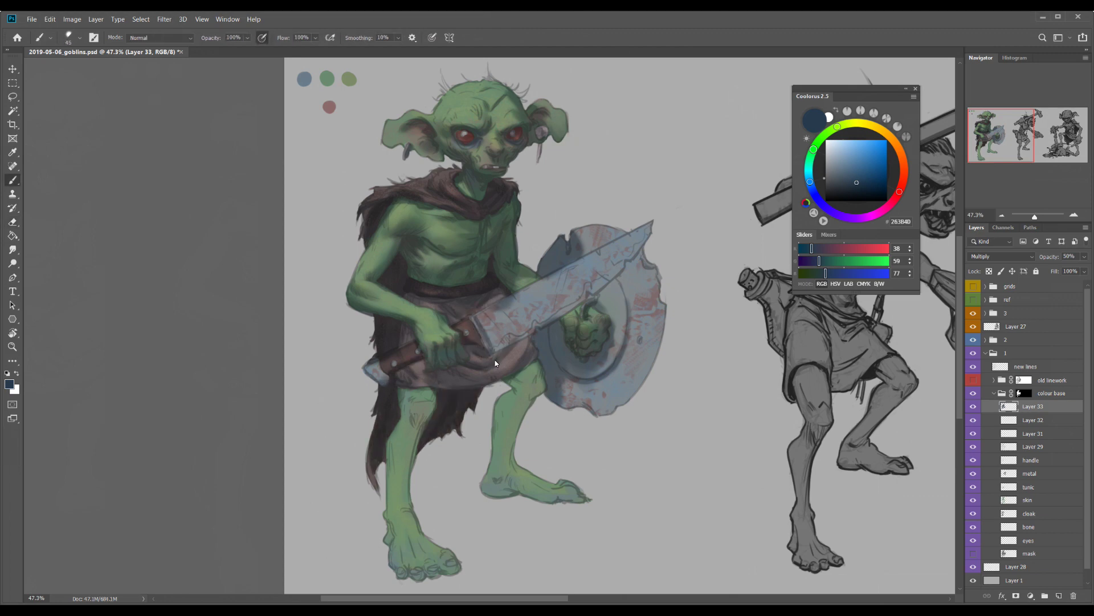
# Paint a dark dent on the shield and shade the front leg from below the tunic down to the foot
pyautogui.press(']')
pyautogui.press(']')
pyautogui.press(']')
pyautogui.press(']')
pyautogui.press(']')
pyautogui.press(']')
pyautogui.press(']')
pyautogui.press(']')
pyautogui.press(']')
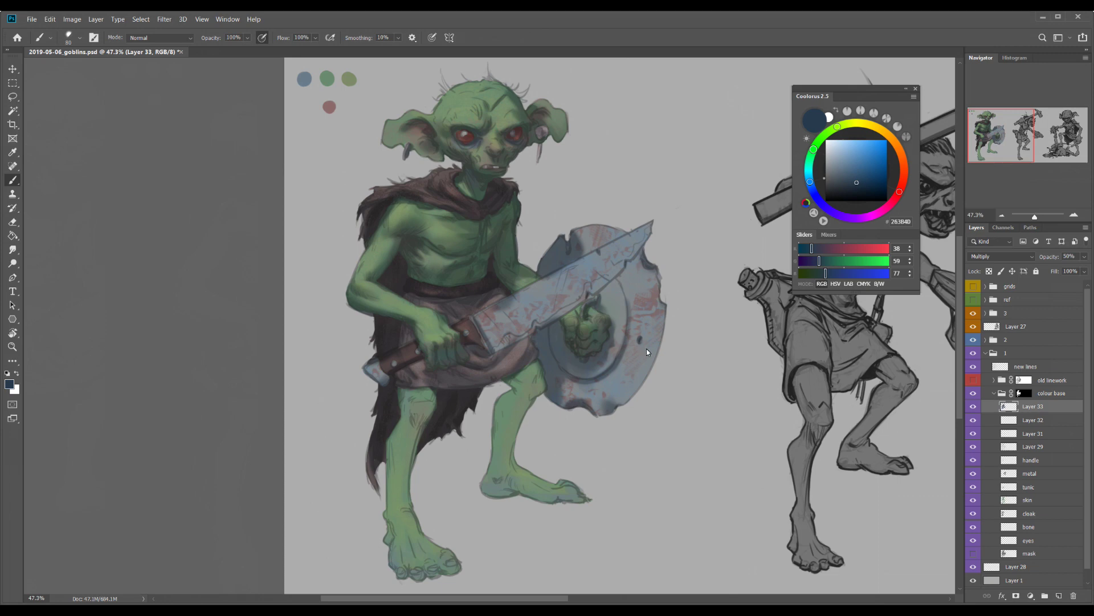
pyautogui.press(']')
pyautogui.press(']')
pyautogui.moveTo(426, 411)
pyautogui.mouseDown()
pyautogui.moveTo(411, 513)
pyautogui.moveTo(390, 550)
pyautogui.moveTo(456, 567)
pyautogui.mouseUp()
pyautogui.moveTo(394, 494)
pyautogui.mouseDown()
pyautogui.moveTo(390, 533)
pyautogui.moveTo(393, 517)
pyautogui.mouseUp()
# Shade the tunic's edge near the far leg and the hand holding the shield, refining the shadows with brush and Eraser
pyautogui.press('[')
pyautogui.press('[')
pyautogui.press('[')
pyautogui.moveTo(532, 358)
pyautogui.mouseDown()
pyautogui.moveTo(513, 382)
pyautogui.moveTo(513, 342)
pyautogui.mouseUp()
pyautogui.moveTo(579, 314); pyautogui.dragTo(586, 344)
pyautogui.press('e')
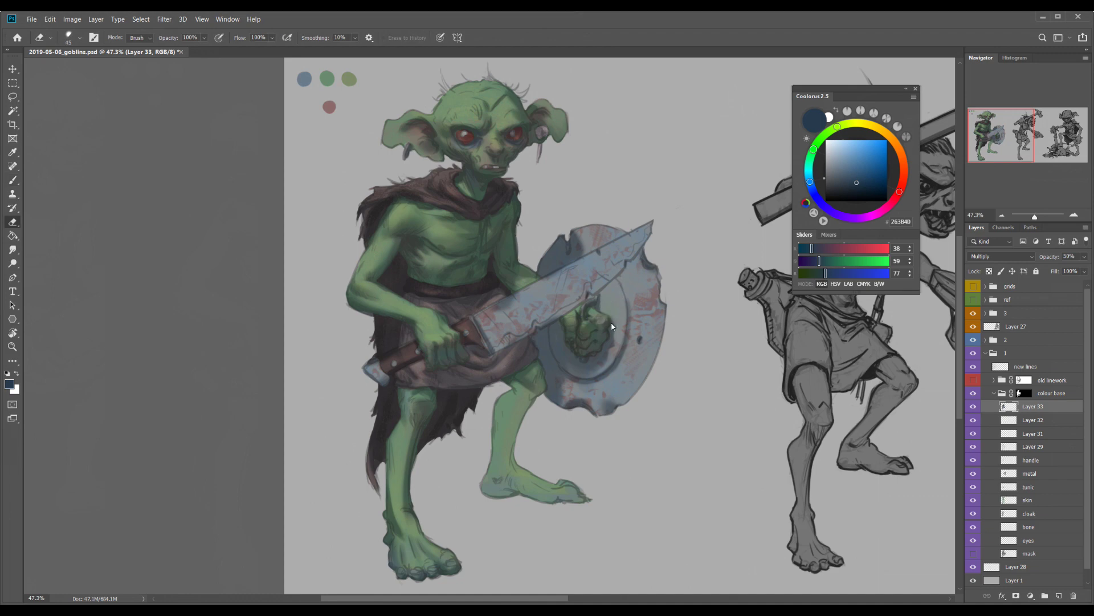
pyautogui.press('b')
pyautogui.press('e')
pyautogui.press('b')
pyautogui.press('e')
pyautogui.press('b')
pyautogui.press('e')
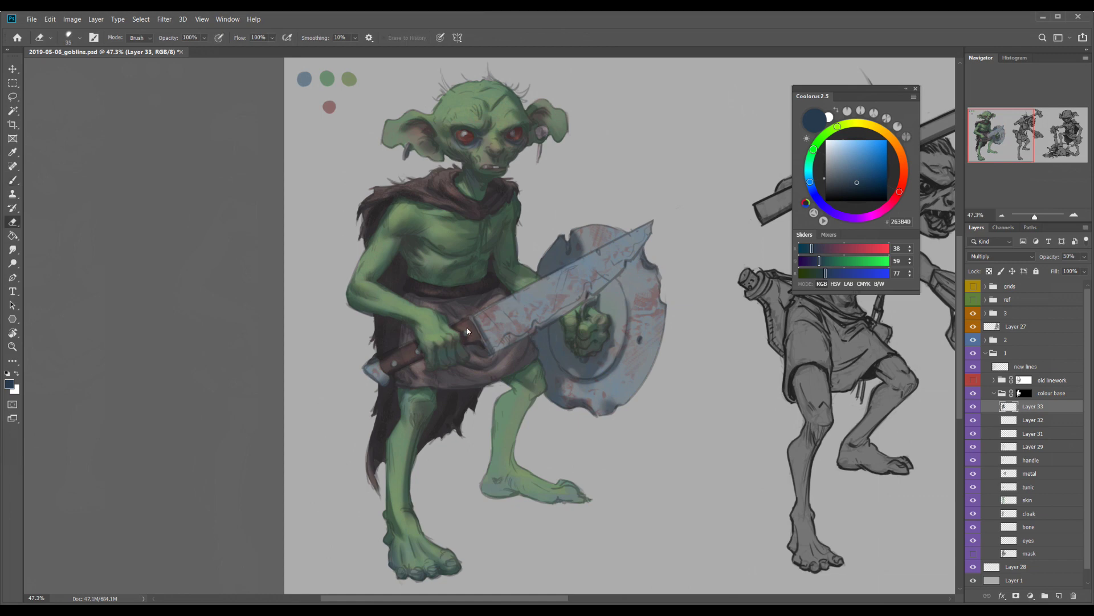
# Refine the shadows around the sword handle and shade the far leg from the knee down to the heel
pyautogui.press('b')
pyautogui.press('e')
pyautogui.press('b')
pyautogui.press('e')
pyautogui.press('b')
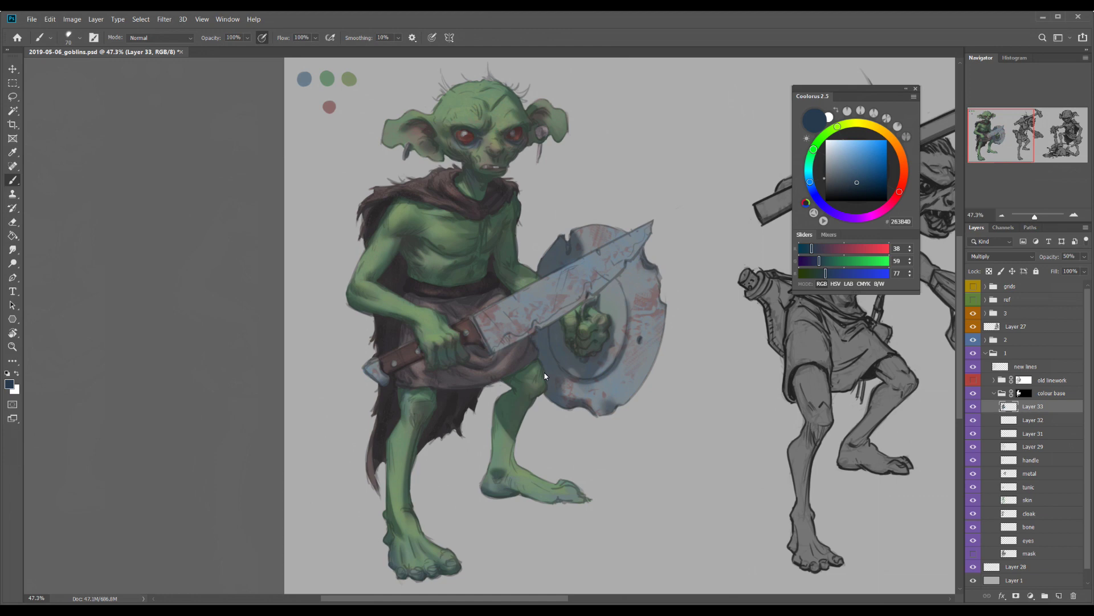
# Shade the far foot and its toes, and refine the shadows on the front foot
pyautogui.press('e')
pyautogui.press('b')
pyautogui.press('[')
pyautogui.press('[')
pyautogui.press('[')
pyautogui.press('[')
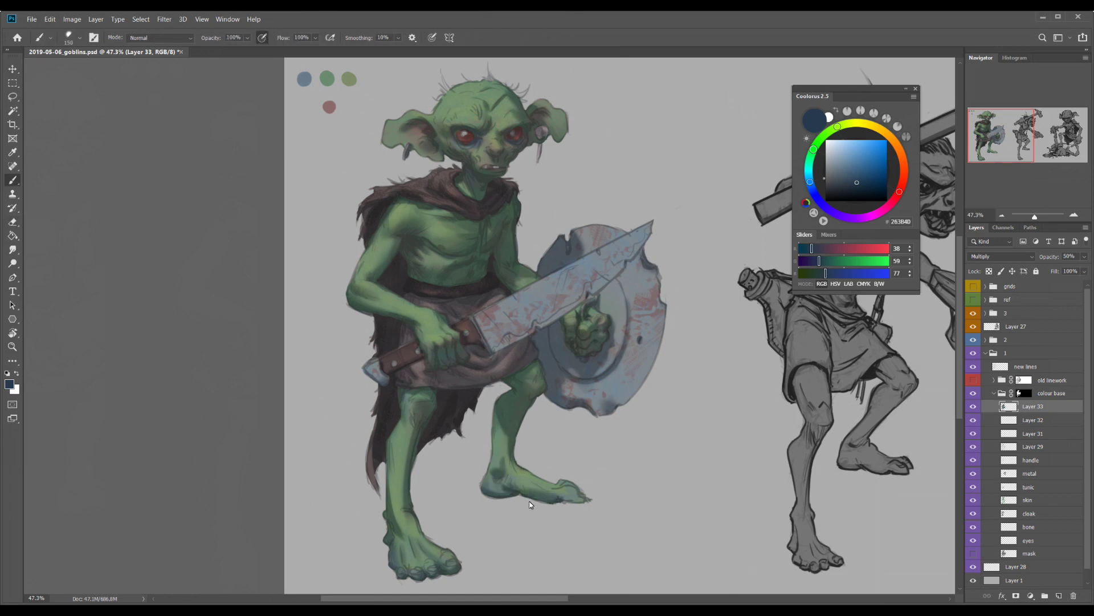
pyautogui.press('e')
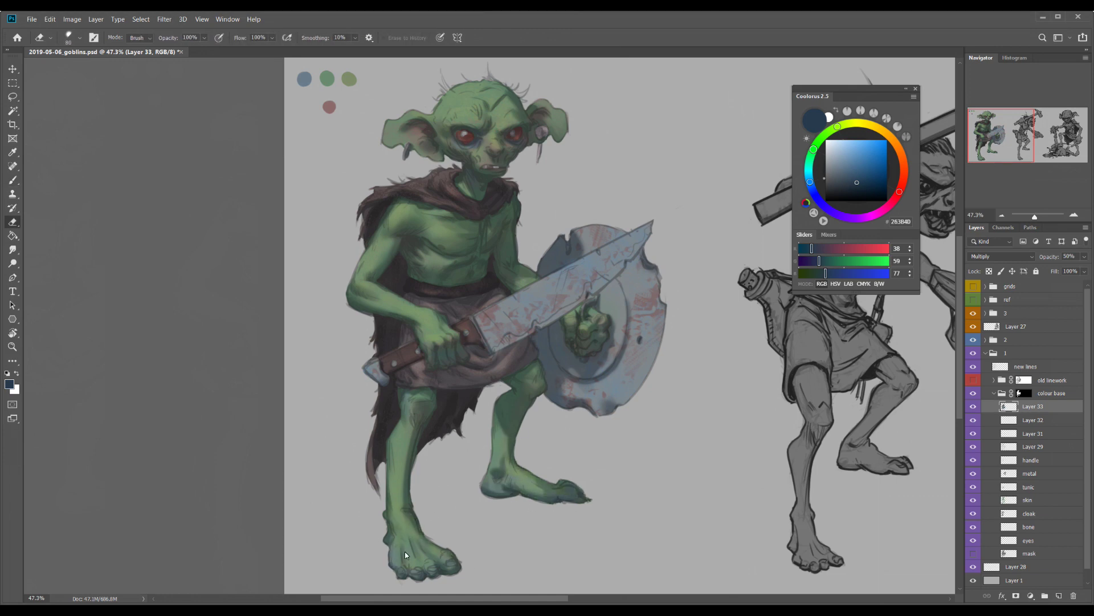
pyautogui.press('b')
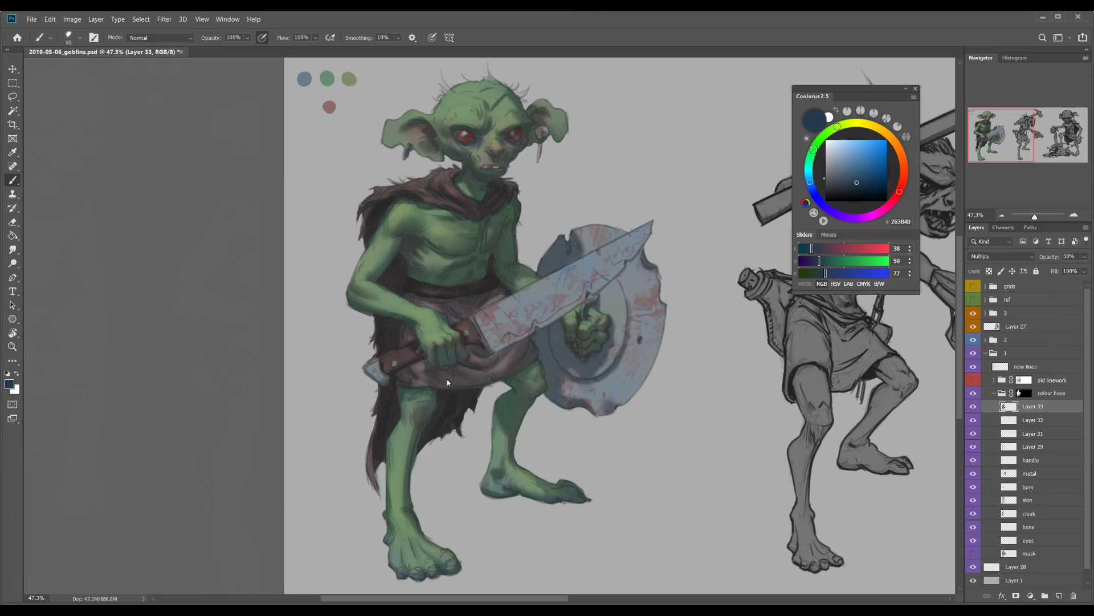
# Deepen the tunic's shadows below the sword hand, alternating between brush and Eraser
pyautogui.press('e')
pyautogui.press('b')
pyautogui.press('e')
pyautogui.press('[')
pyautogui.press('[')
pyautogui.press('[')
pyautogui.press('[')
pyautogui.press('[')
pyautogui.press('[')
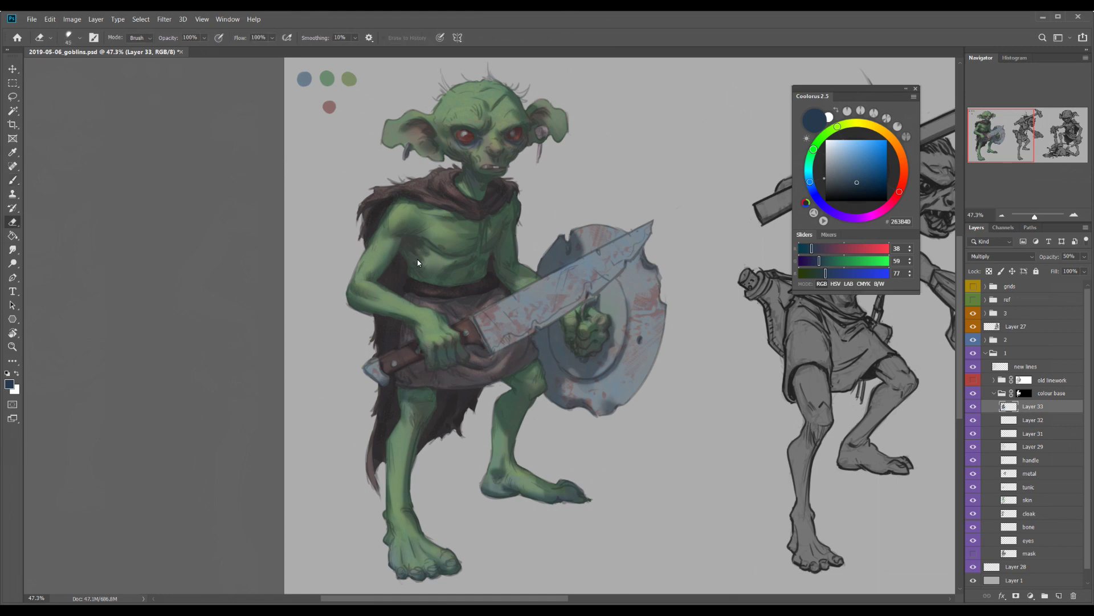
# Refine the shadows on the chest and ribs with brush and Eraser
pyautogui.press('b')
pyautogui.press('e')
pyautogui.press(']')
pyautogui.press(']')
pyautogui.press(']')
pyautogui.press('2')
pyautogui.press('b')
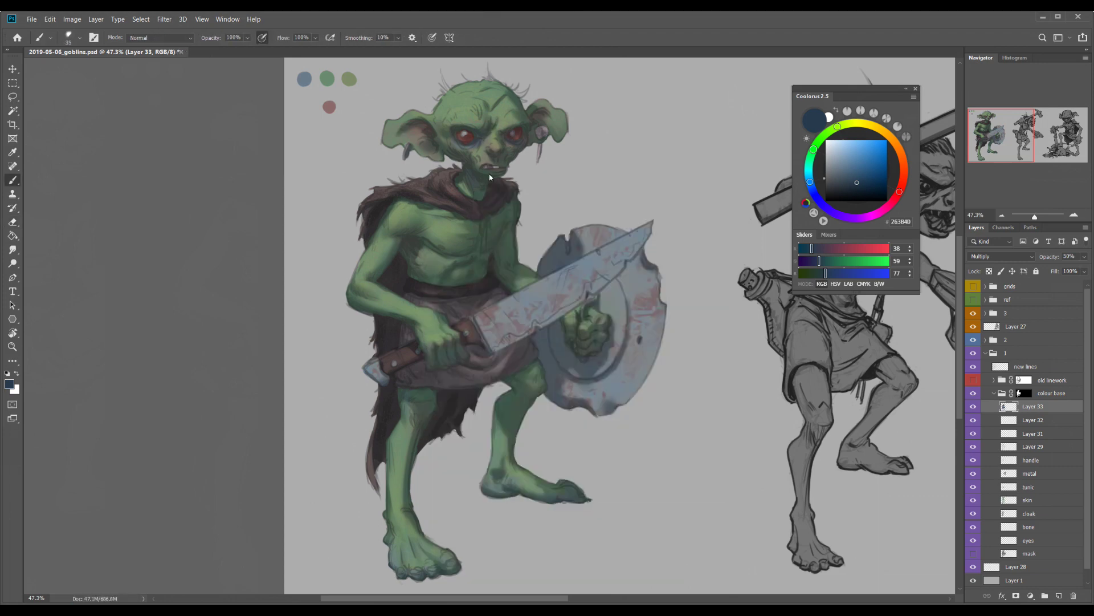
# Deepen the shadows around the eyes and mouth, inside the ear and on the cloak's collar
pyautogui.press(']')
pyautogui.press(']')
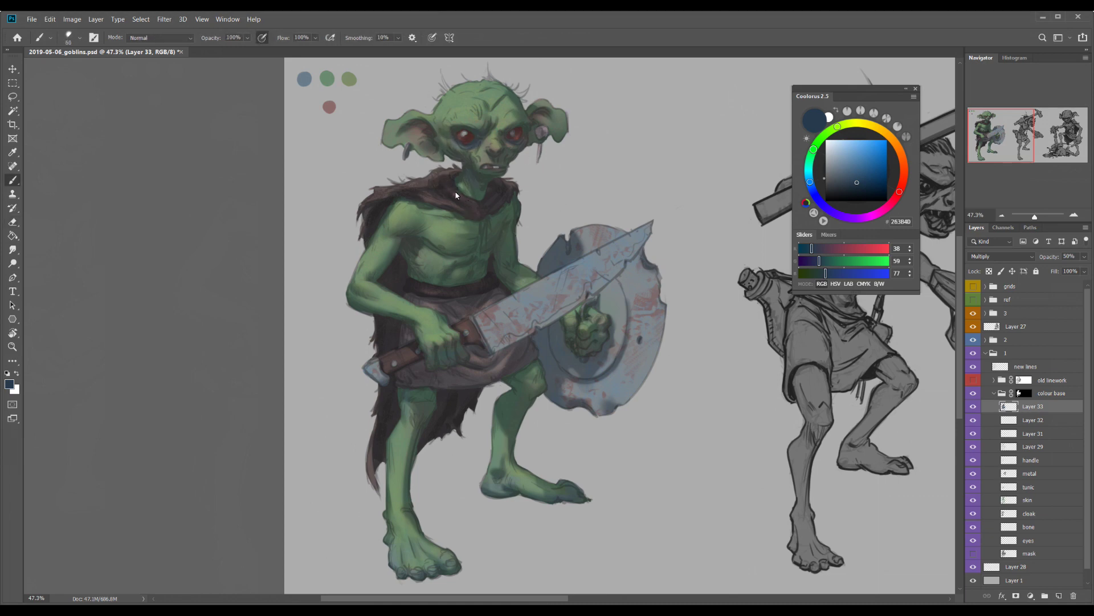
pyautogui.press(']')
pyautogui.press(']')
pyautogui.press(']')
pyautogui.press(']')
pyautogui.press(']')
pyautogui.press(']')
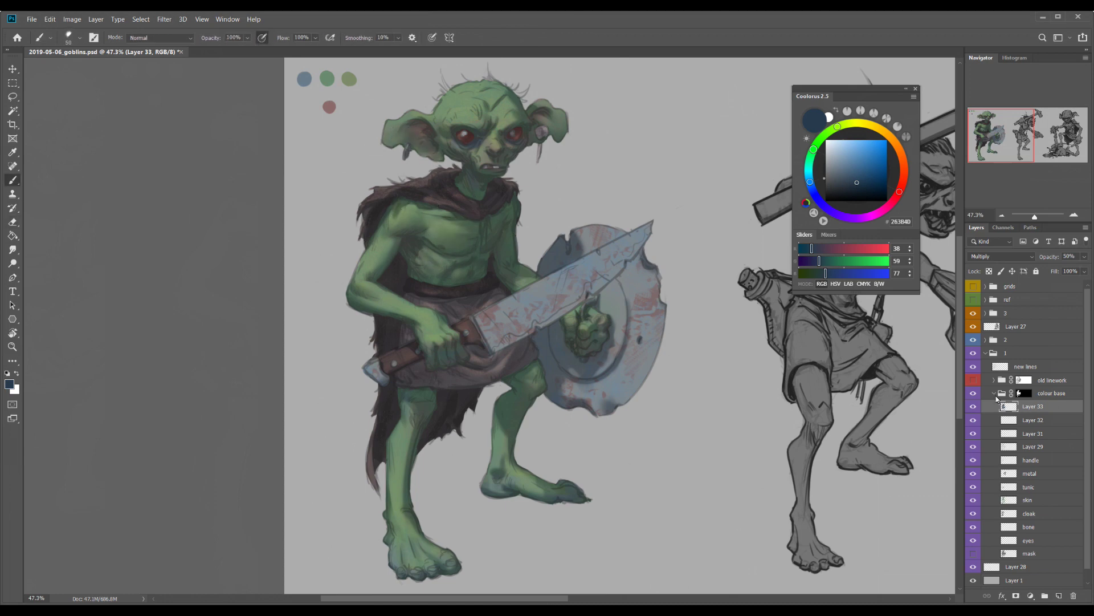
# Touch up the shadows with Eraser and brush, and try the Multiply shadow layer at 67% opacity
pyautogui.press('e')
pyautogui.press('x')
pyautogui.press(']')
pyautogui.press('b')
pyautogui.press('x')
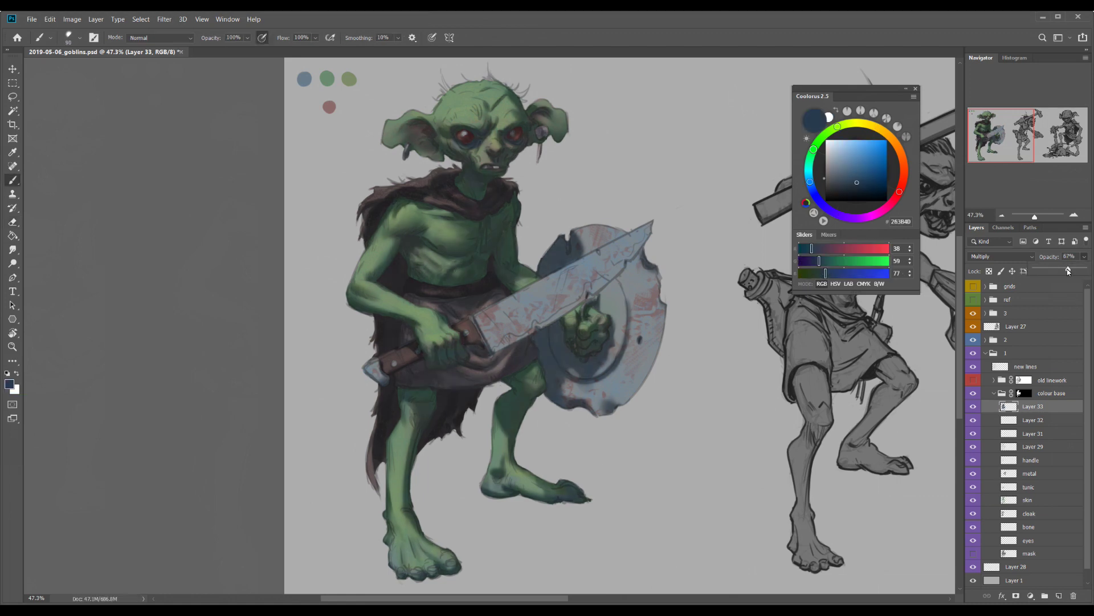
# Darken the plain grey background behind the goblins with a Hue/Saturation adjustment
pyautogui.hotkey('ctrl', 'u')
pyautogui.press('Return')
pyautogui.press(']')
pyautogui.press(']')
pyautogui.press(']')
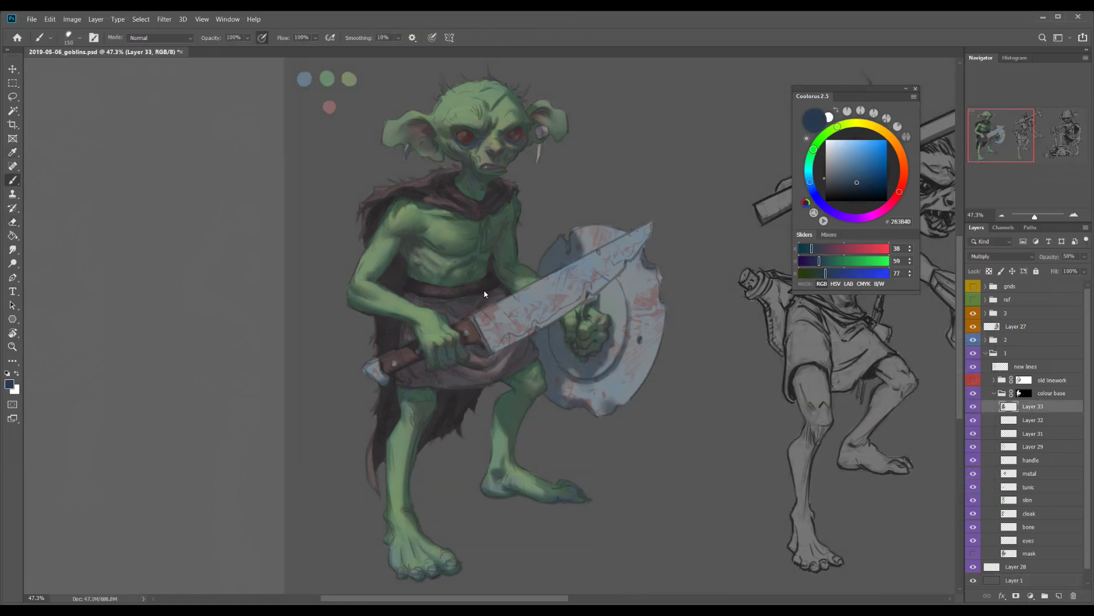